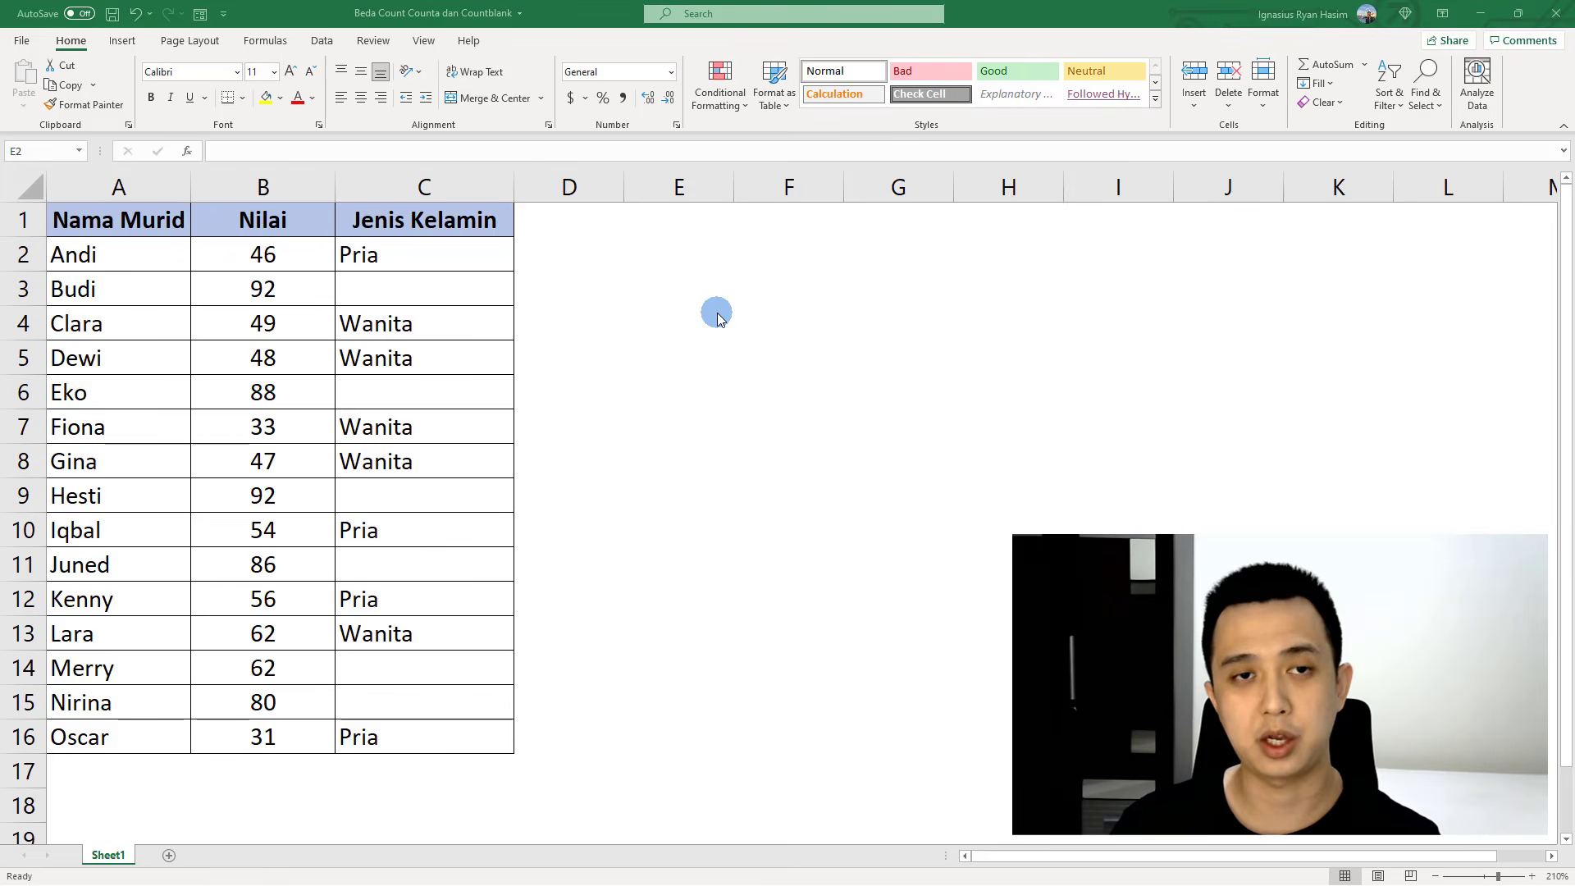
Enter the label "Banyaknya murid" in E2 and fit column E's width to the text.
left_click(661, 259)
type("Ba")
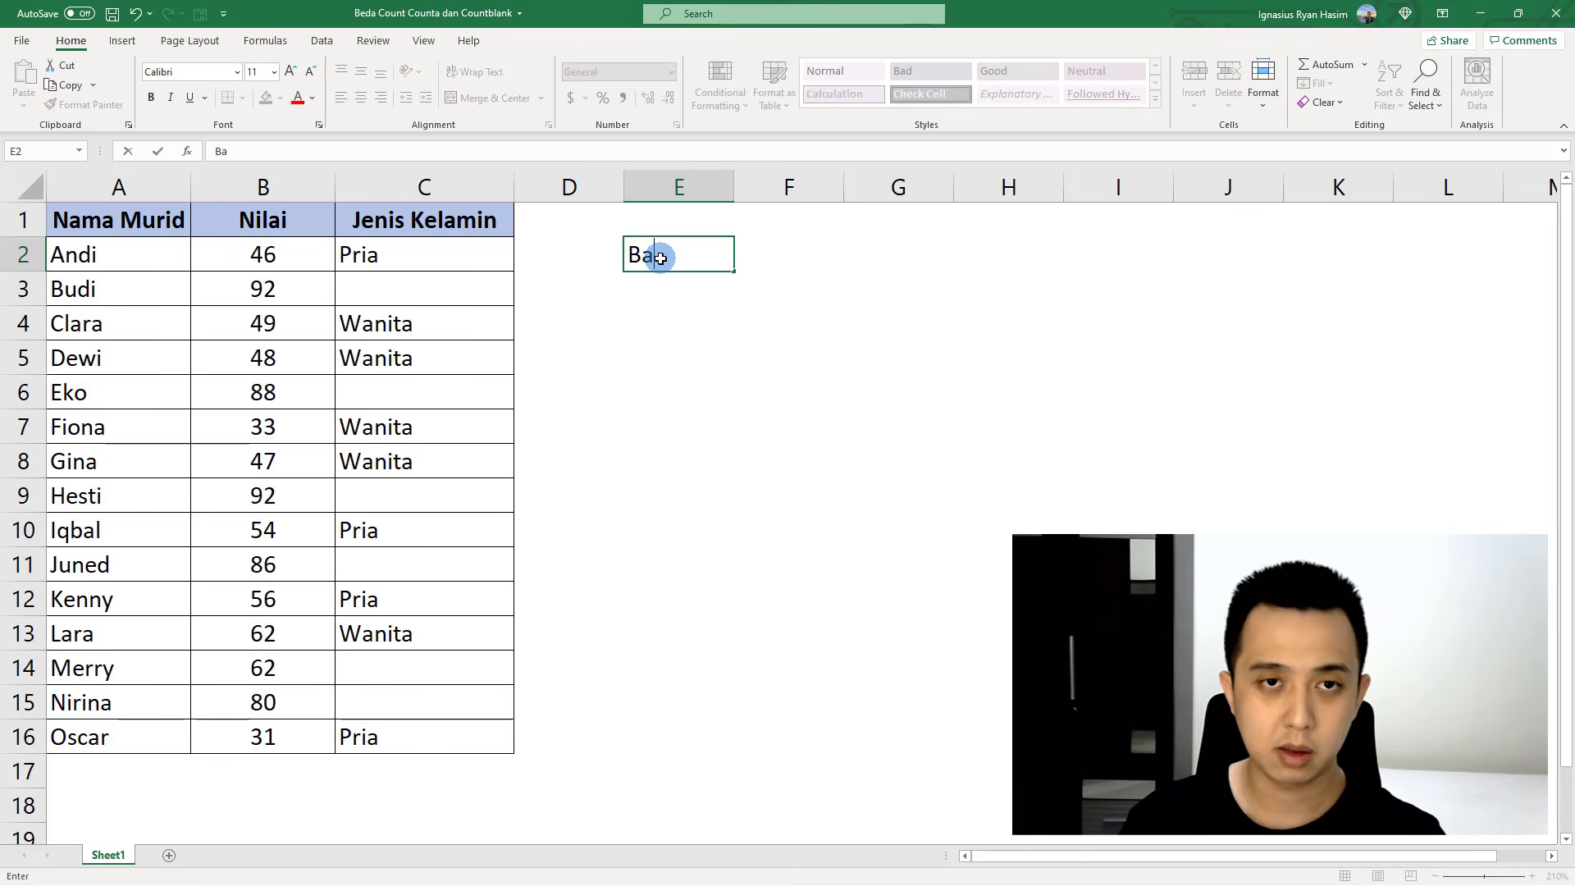
type("nyaknya murid")
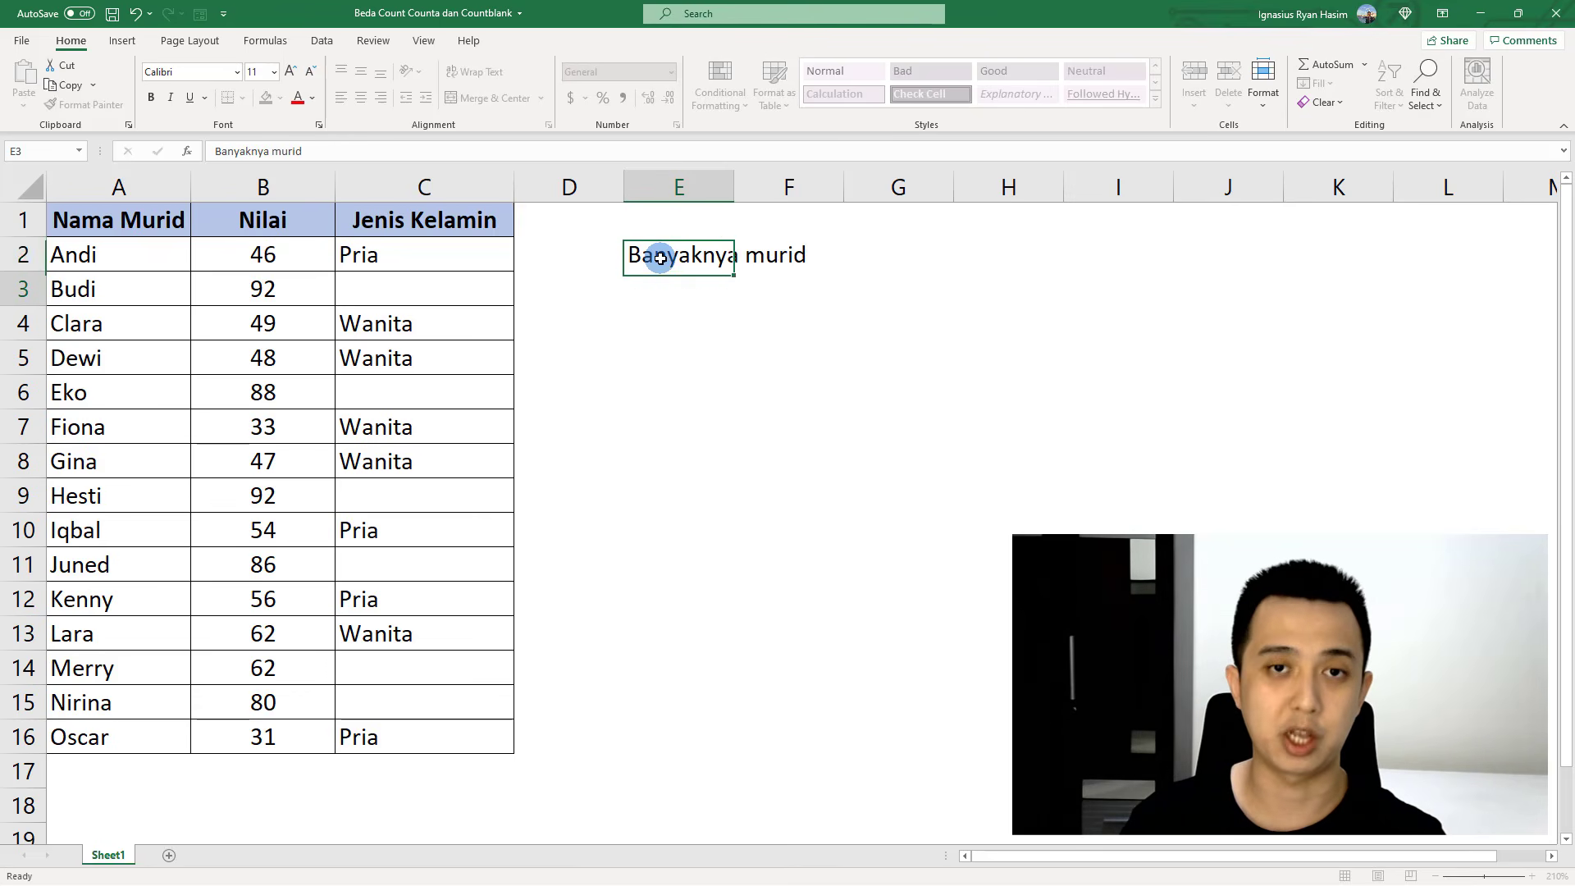
key("Return")
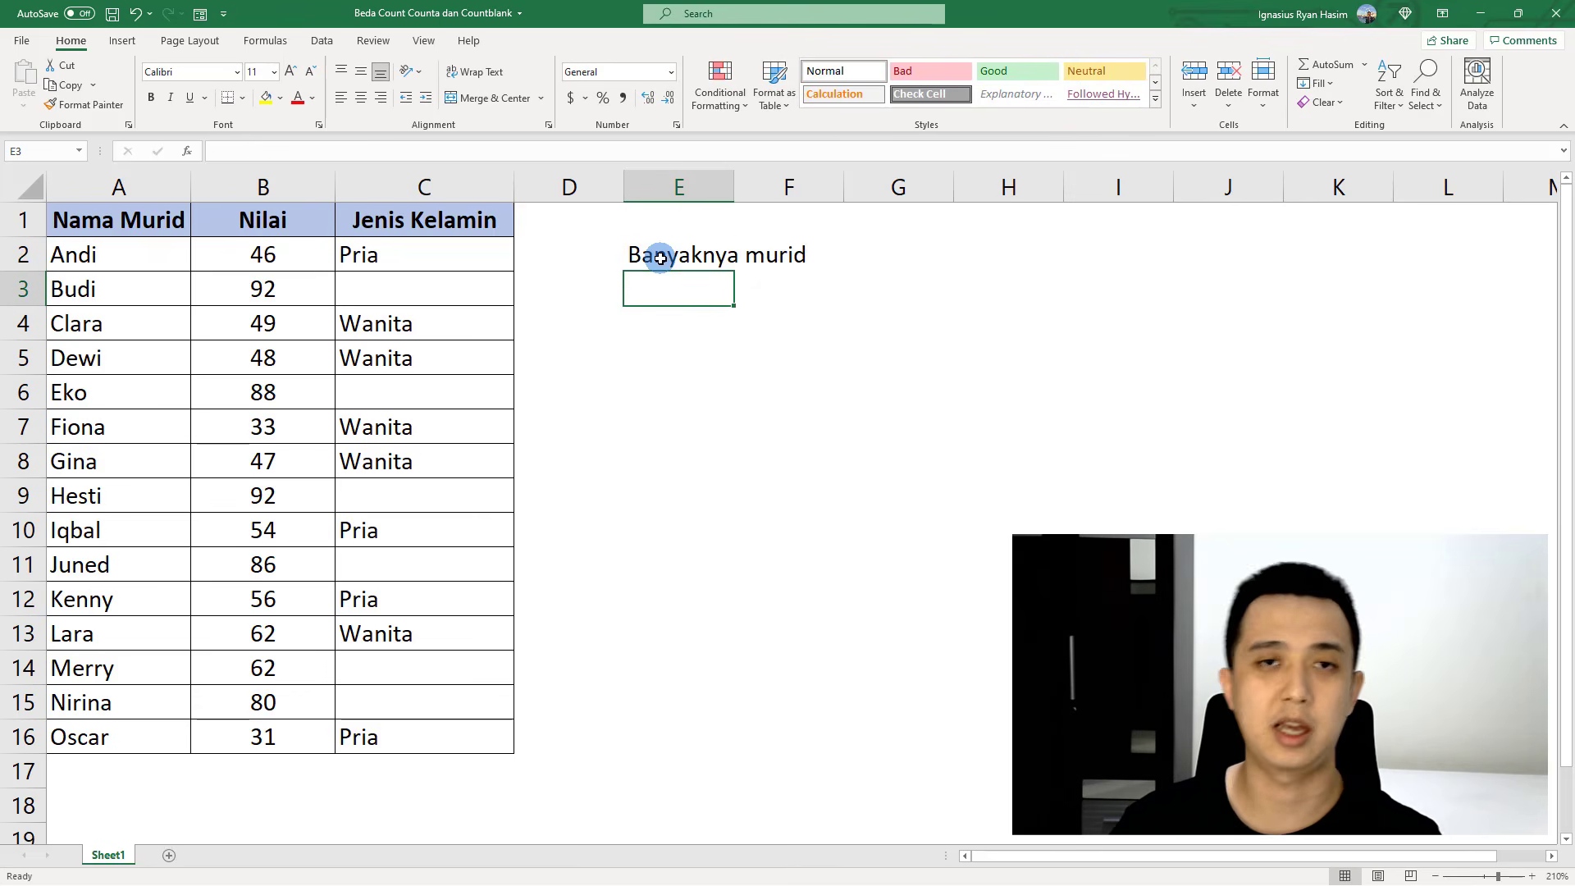
double_click(751, 172)
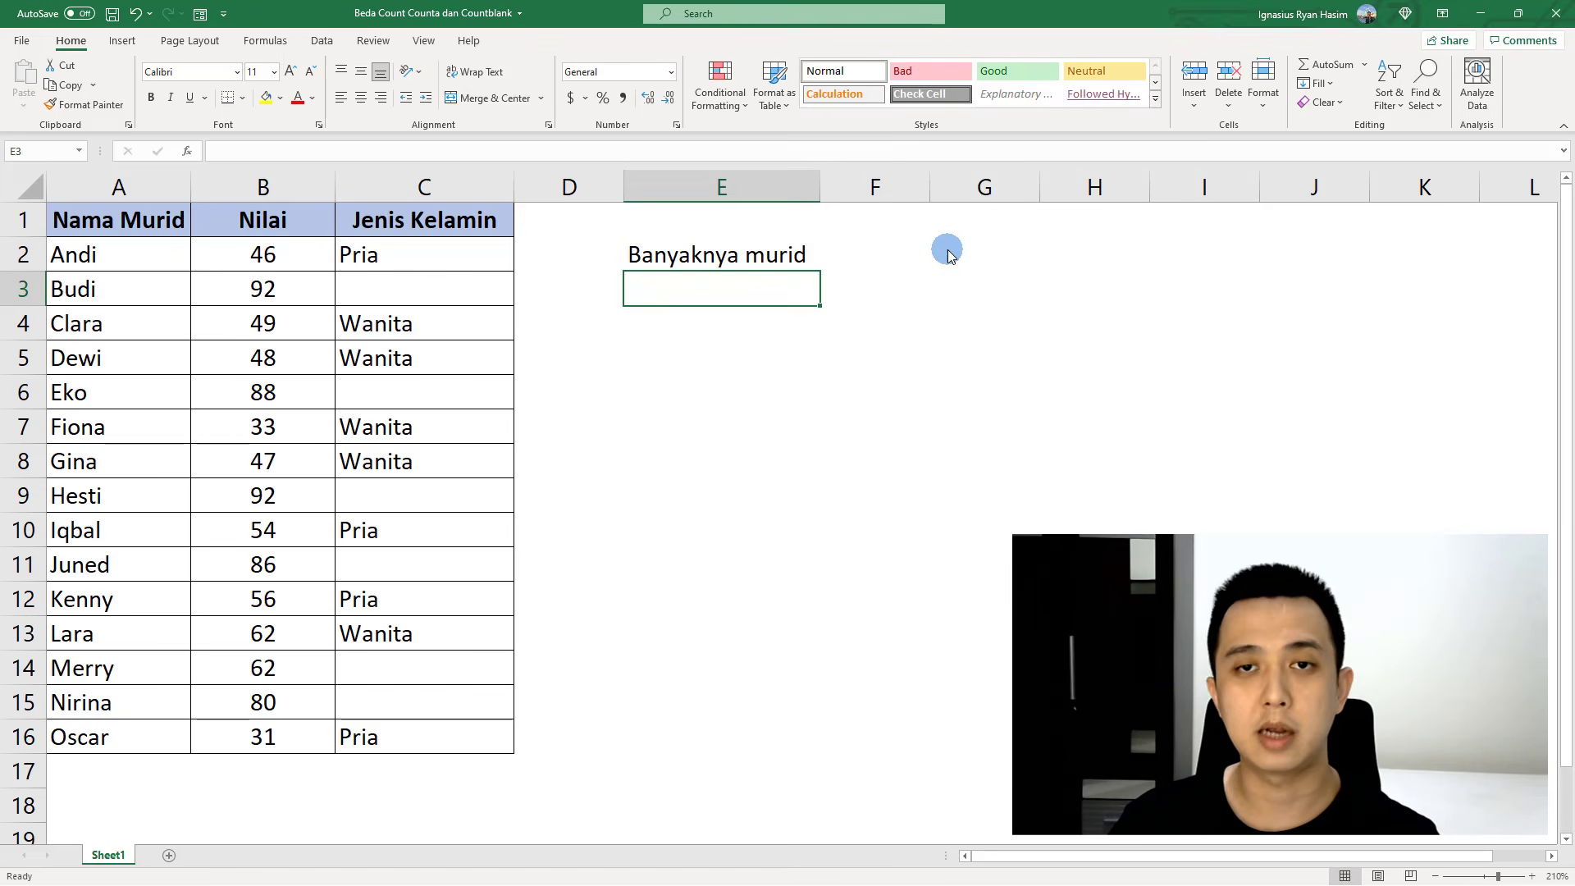
Count the numeric Nilai entries in F2 with the formula =COUNT(B2:B16).
left_click(880, 256)
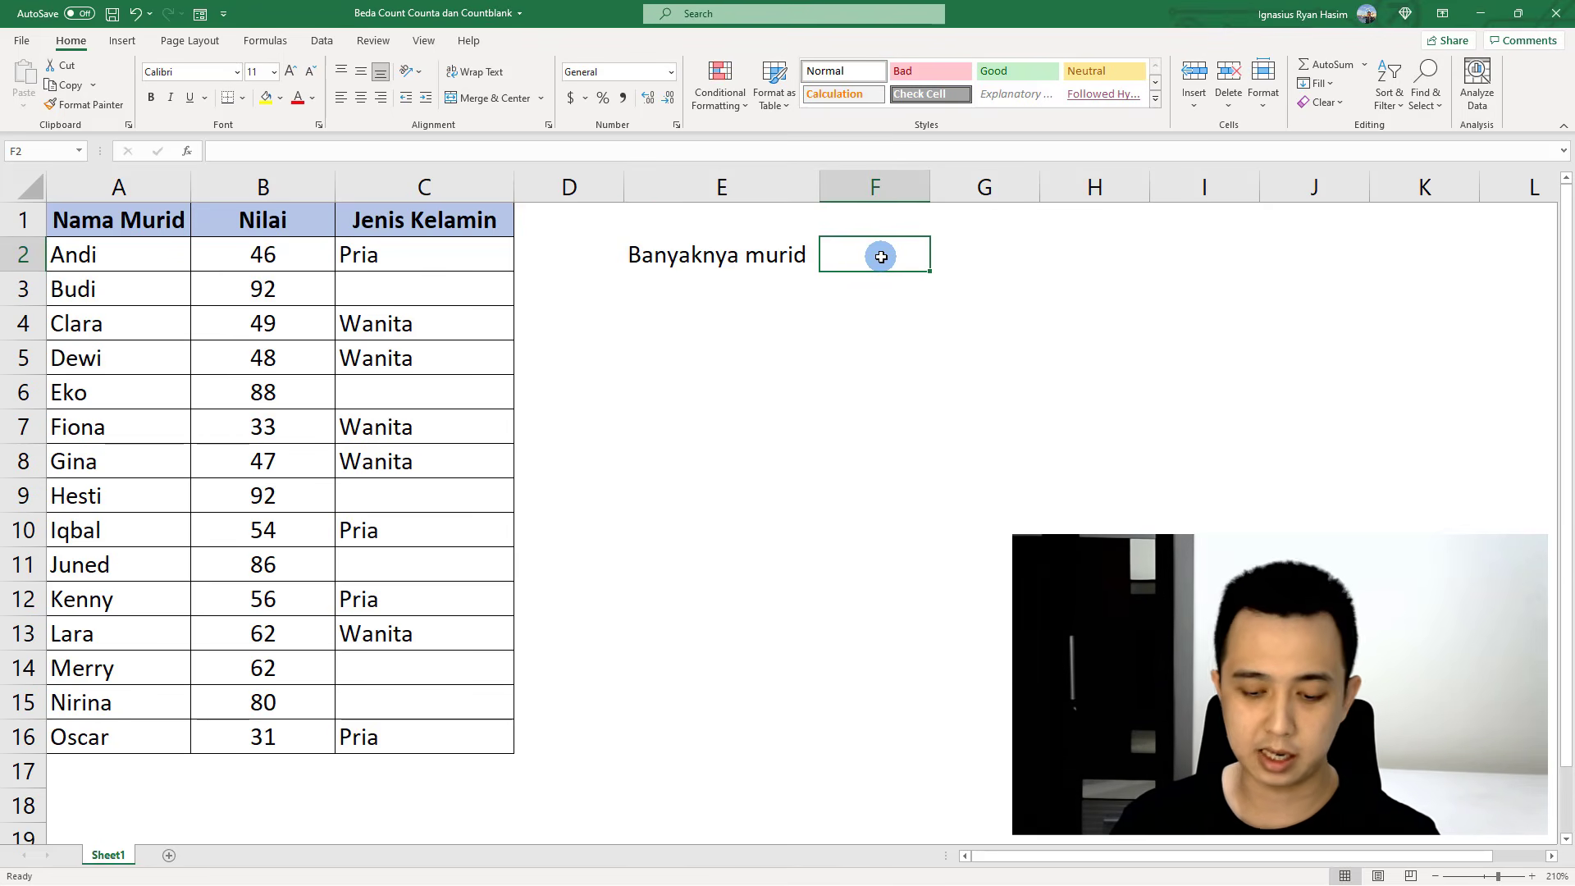
type("=cou")
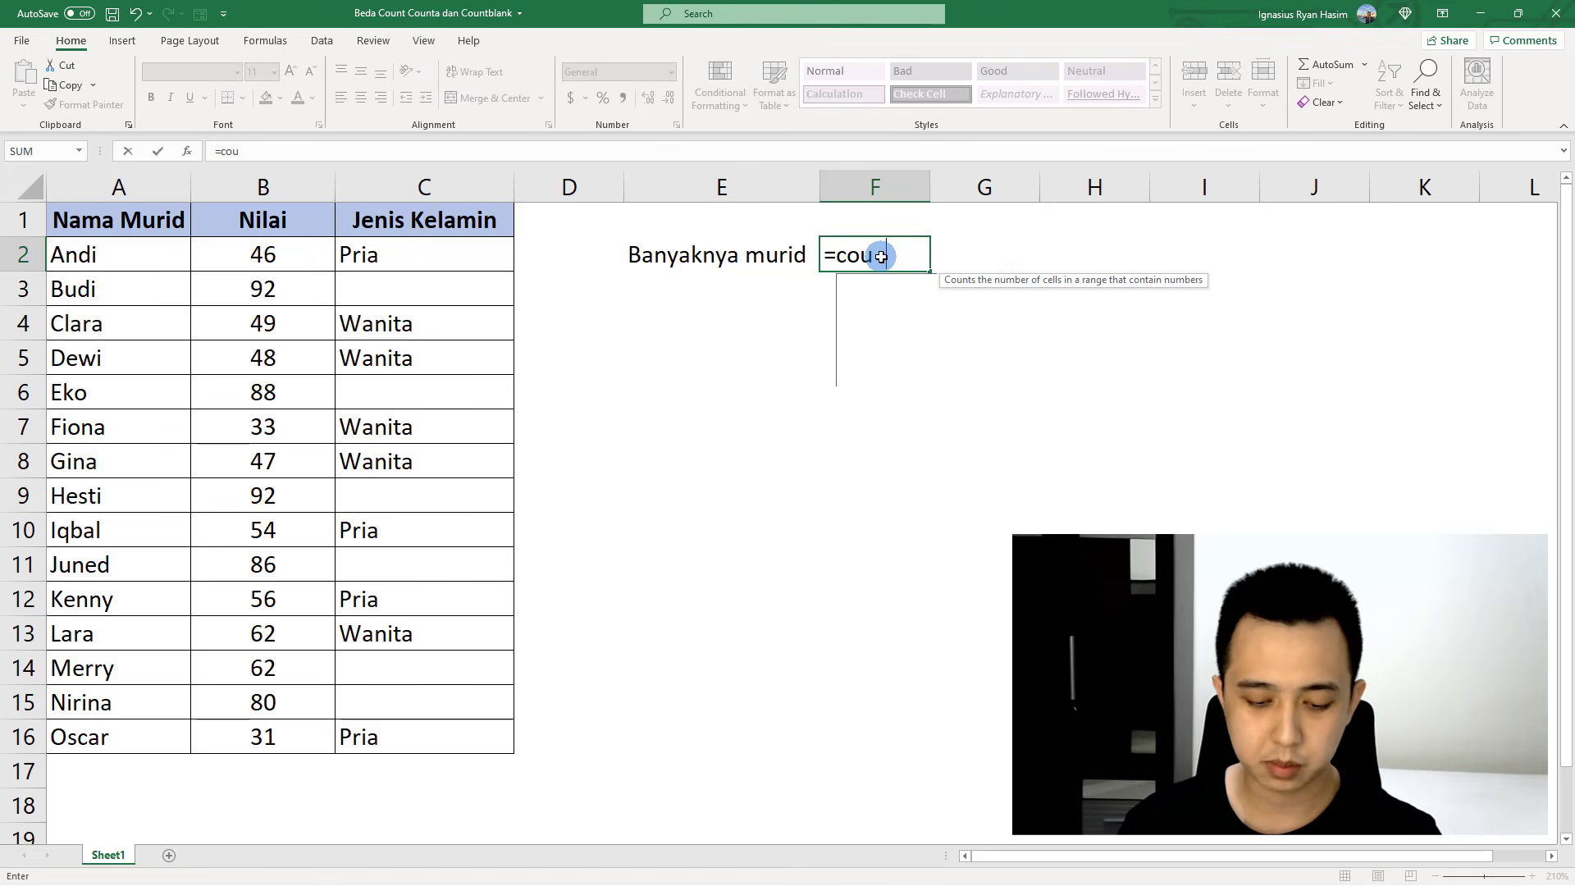
type("nt(")
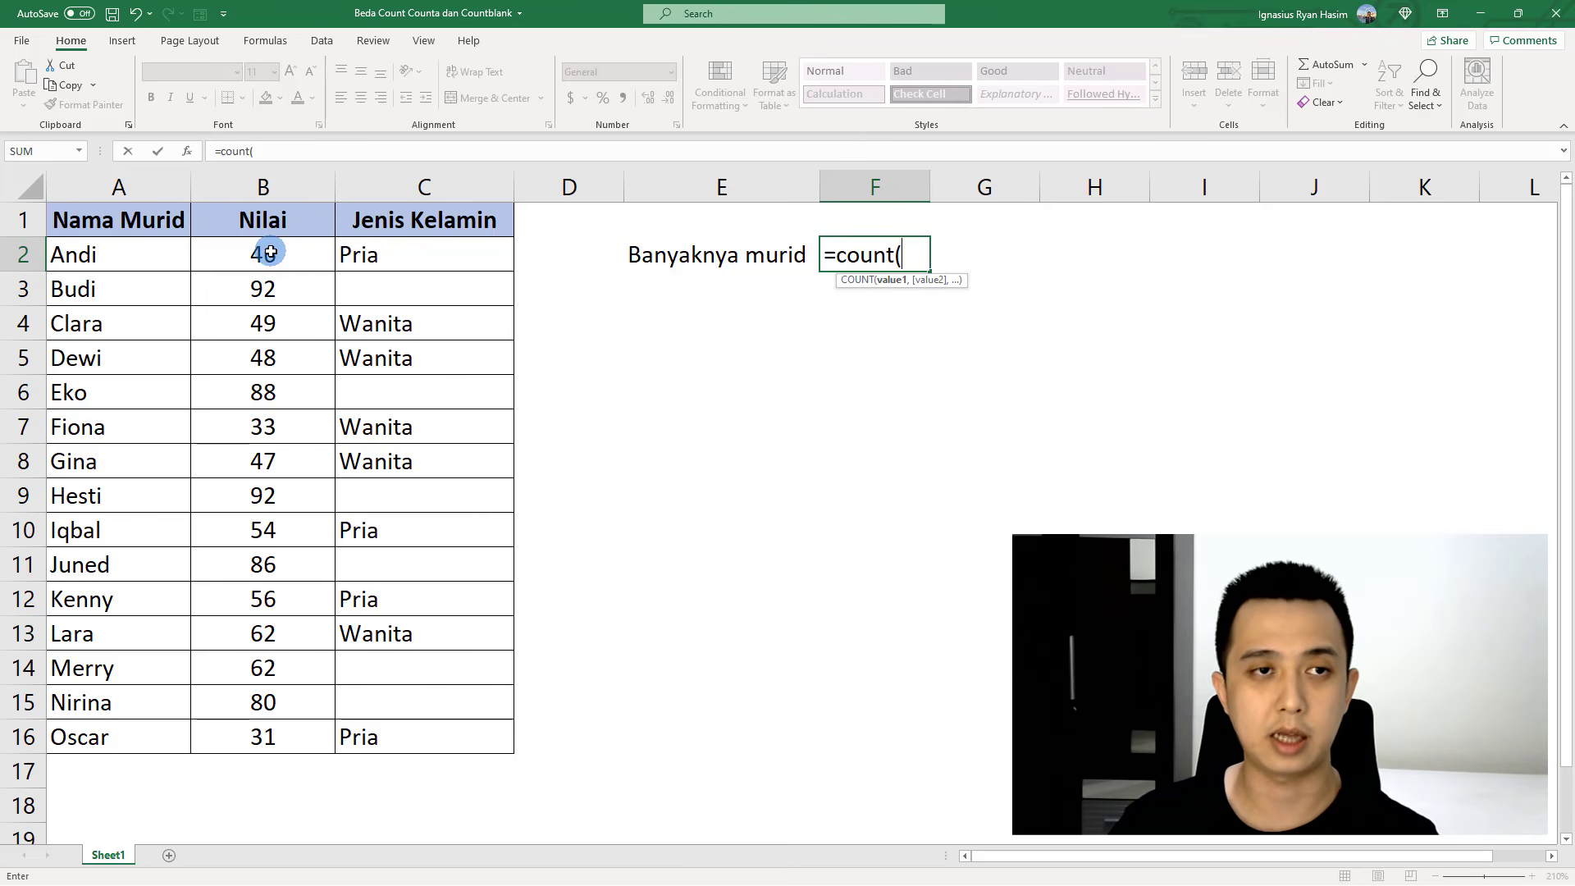
left_click_drag(271, 252, 309, 730)
type(")")
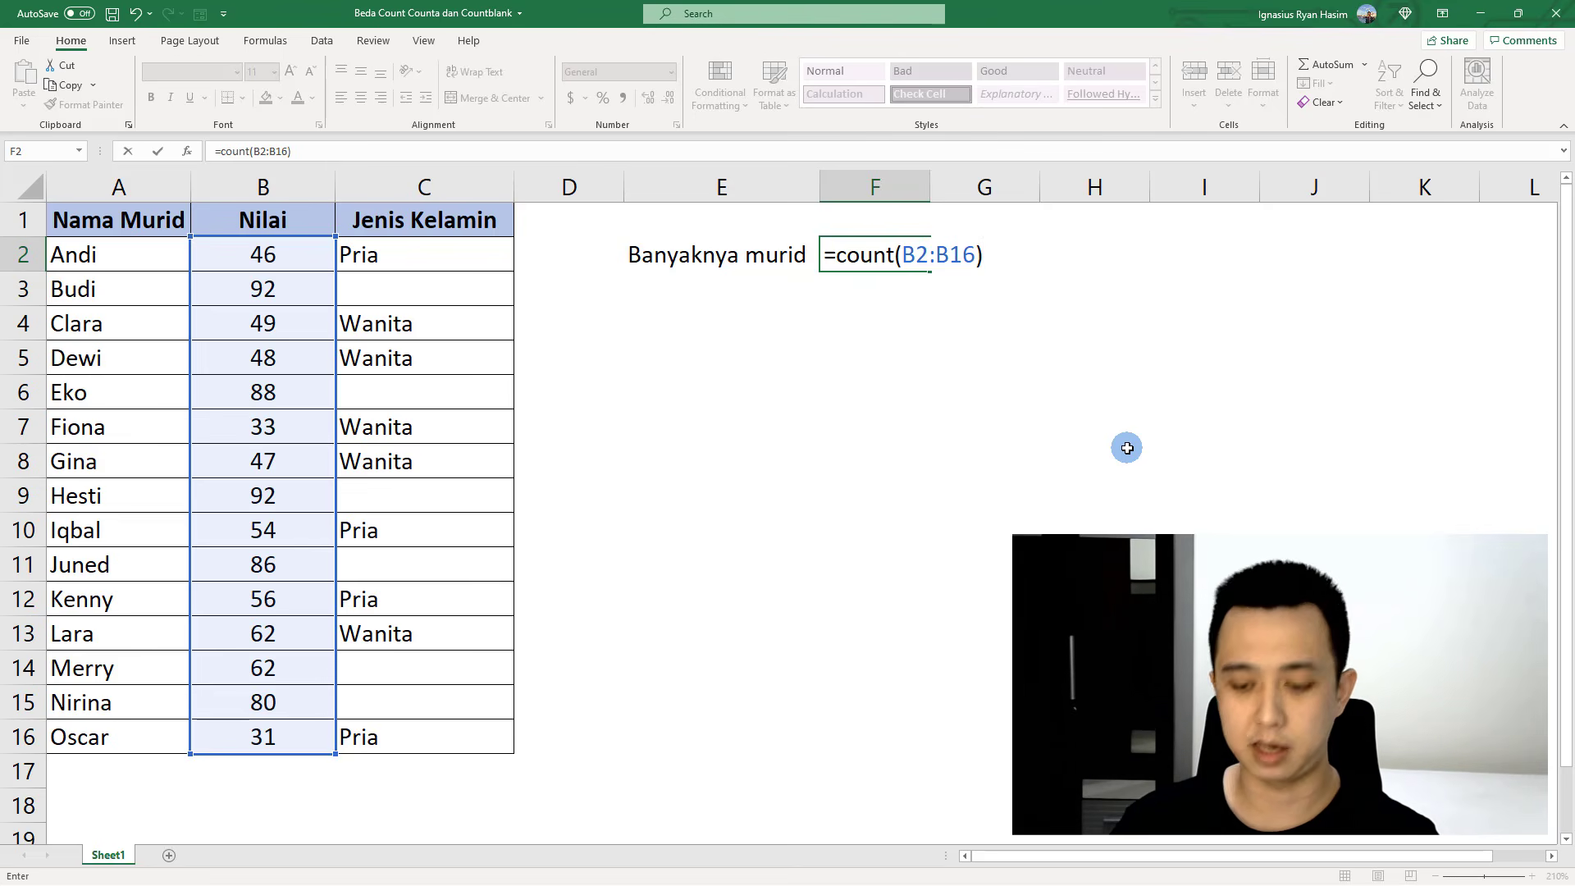
key("Return")
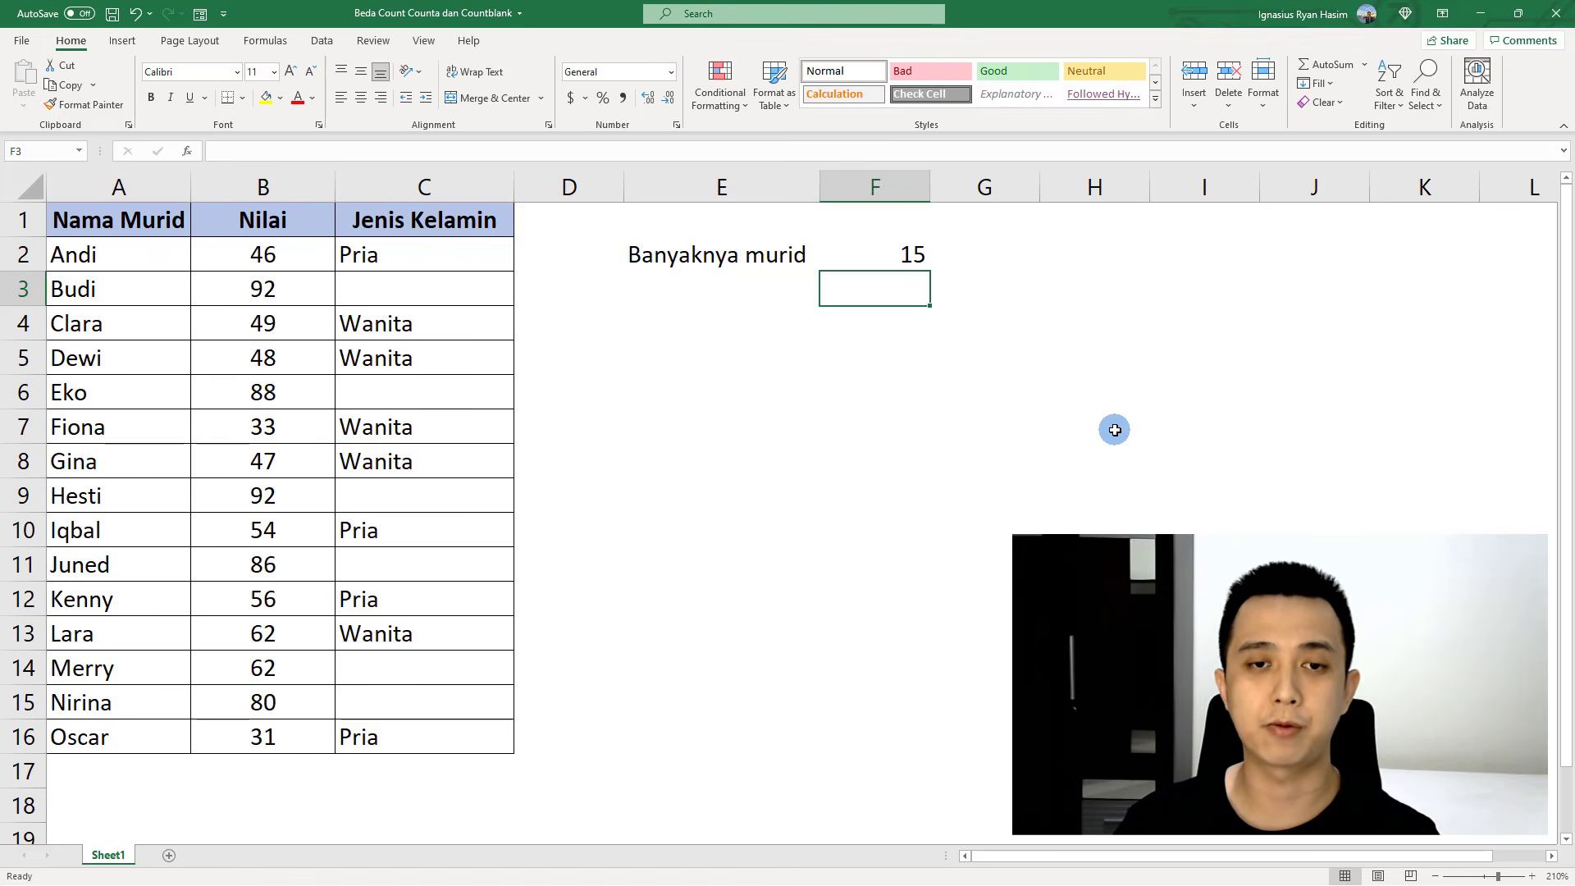
Replace the formula in F2 with =COUNT(A2:A16), which refers to the student names.
left_click(895, 254)
type("=count(")
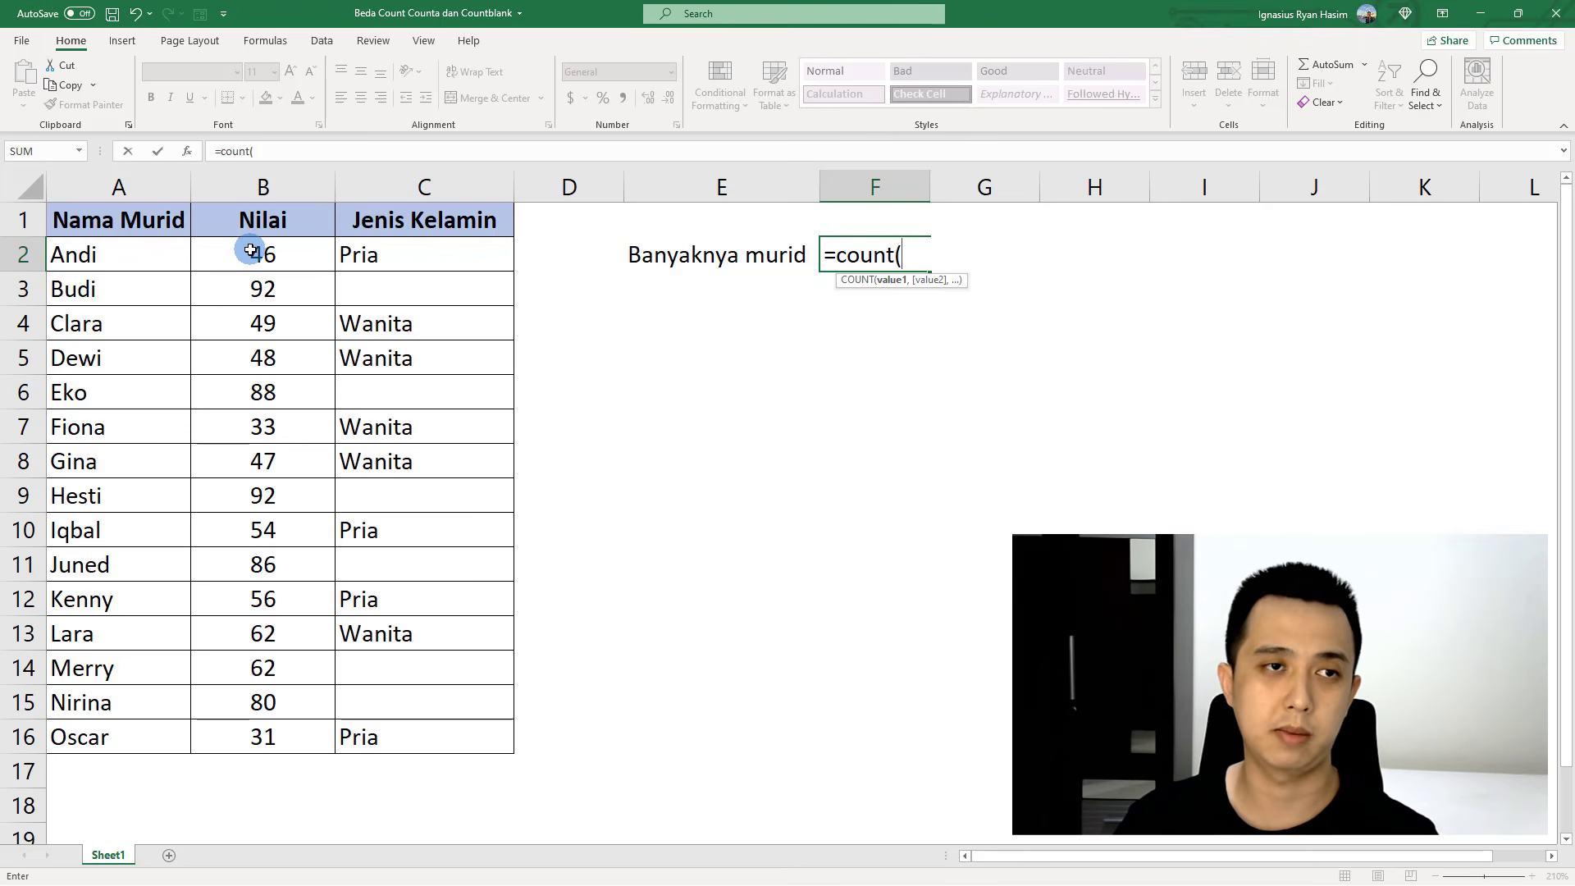
left_click(142, 255)
key("ctrl+shift+Down")
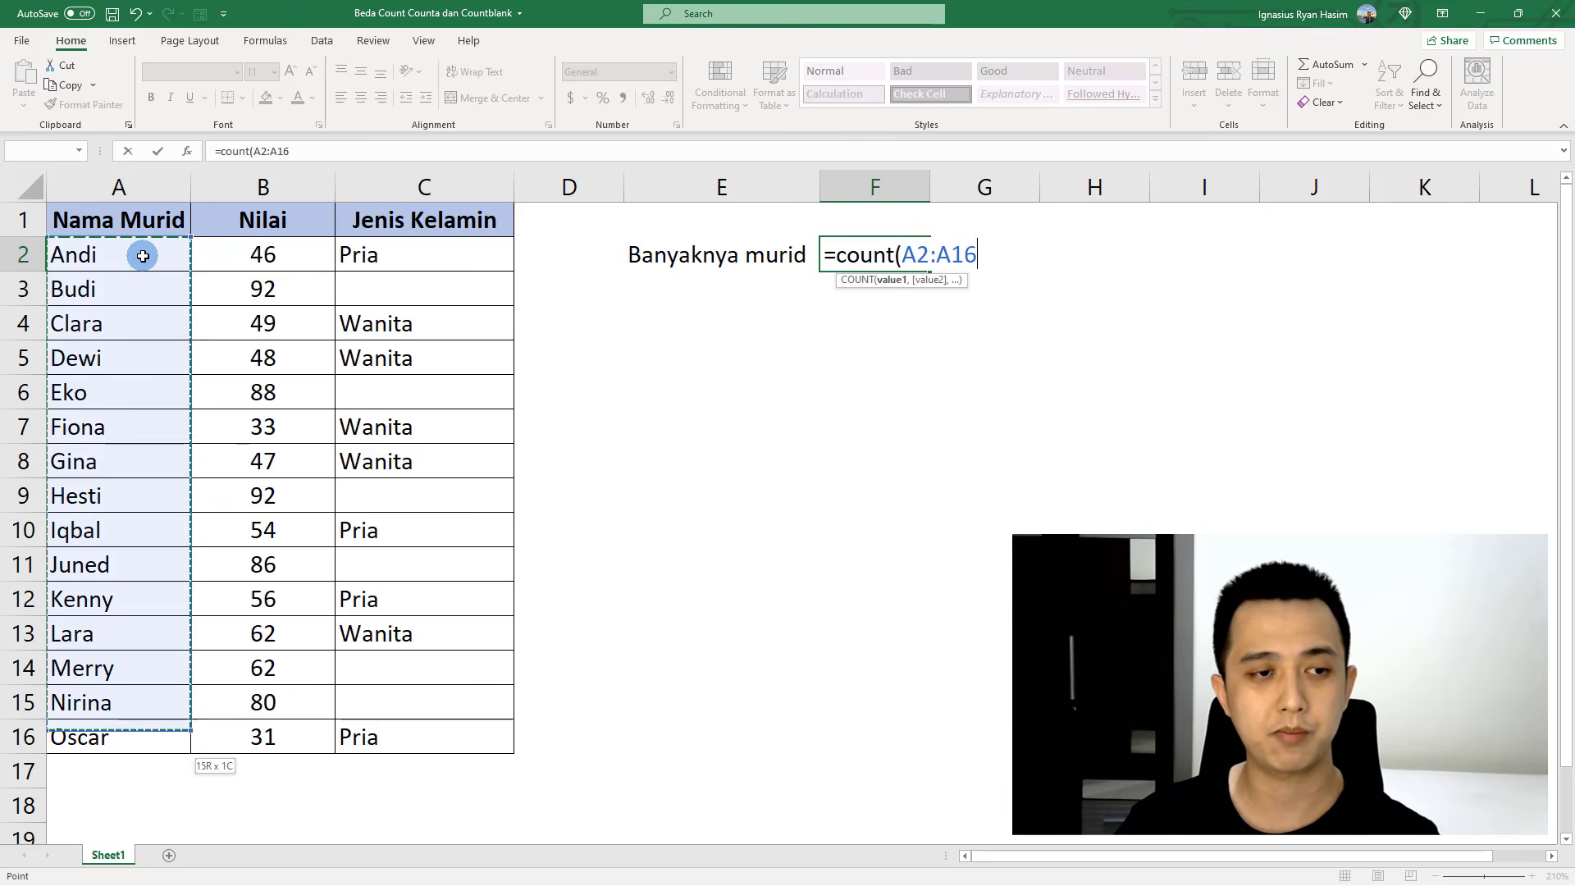
type(")")
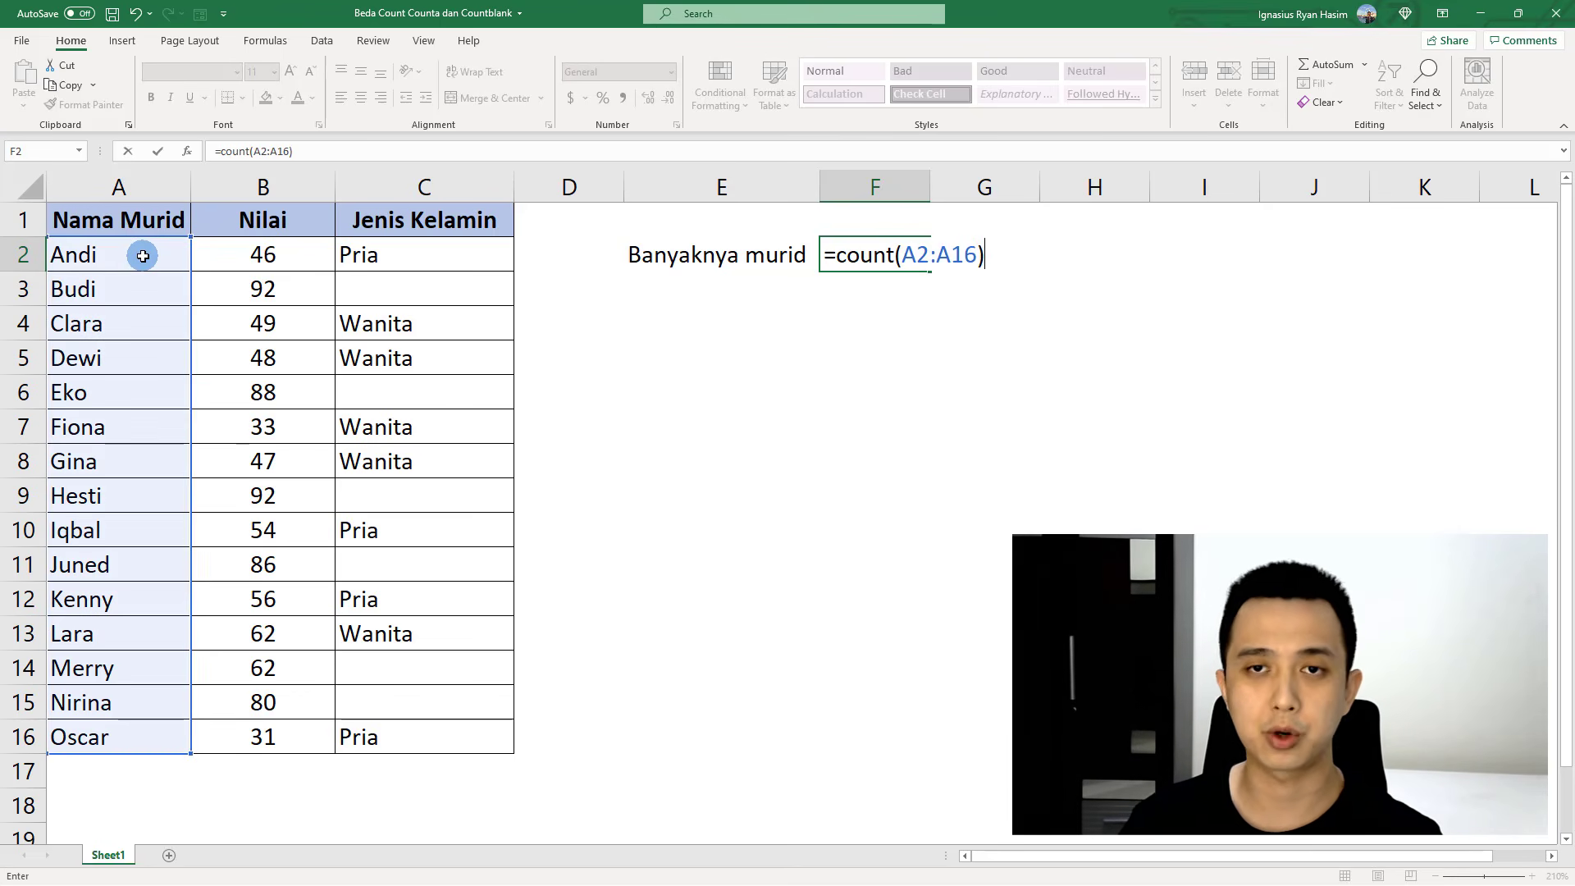
key("Return")
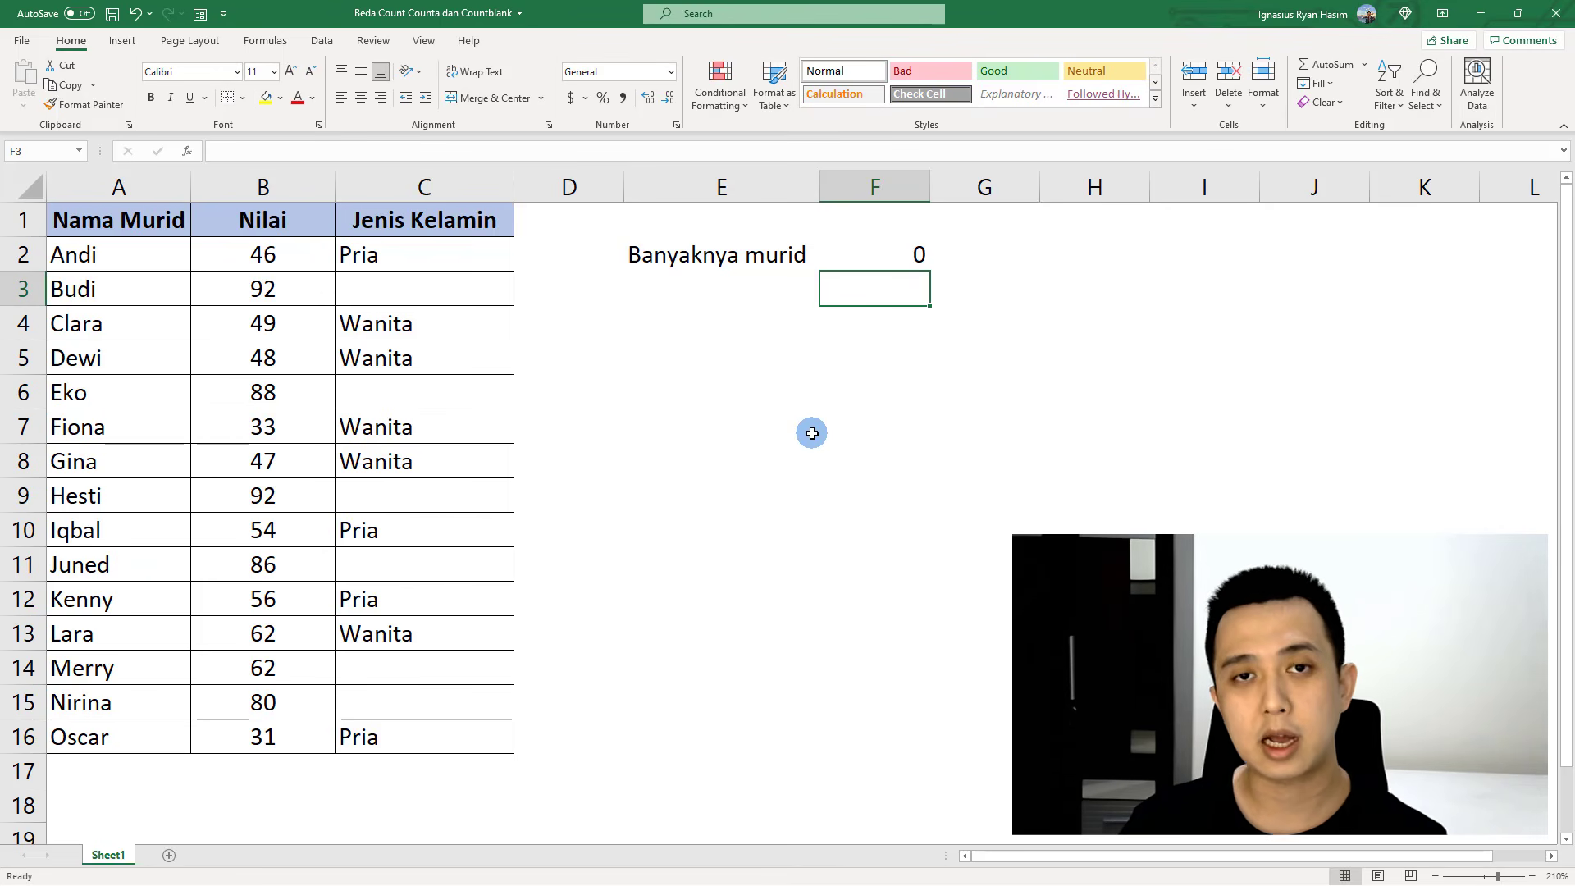
Replace the formula in F2 with =COUNTA(A2:A16) to count the non-empty student name cells.
left_click(919, 256)
type("=c")
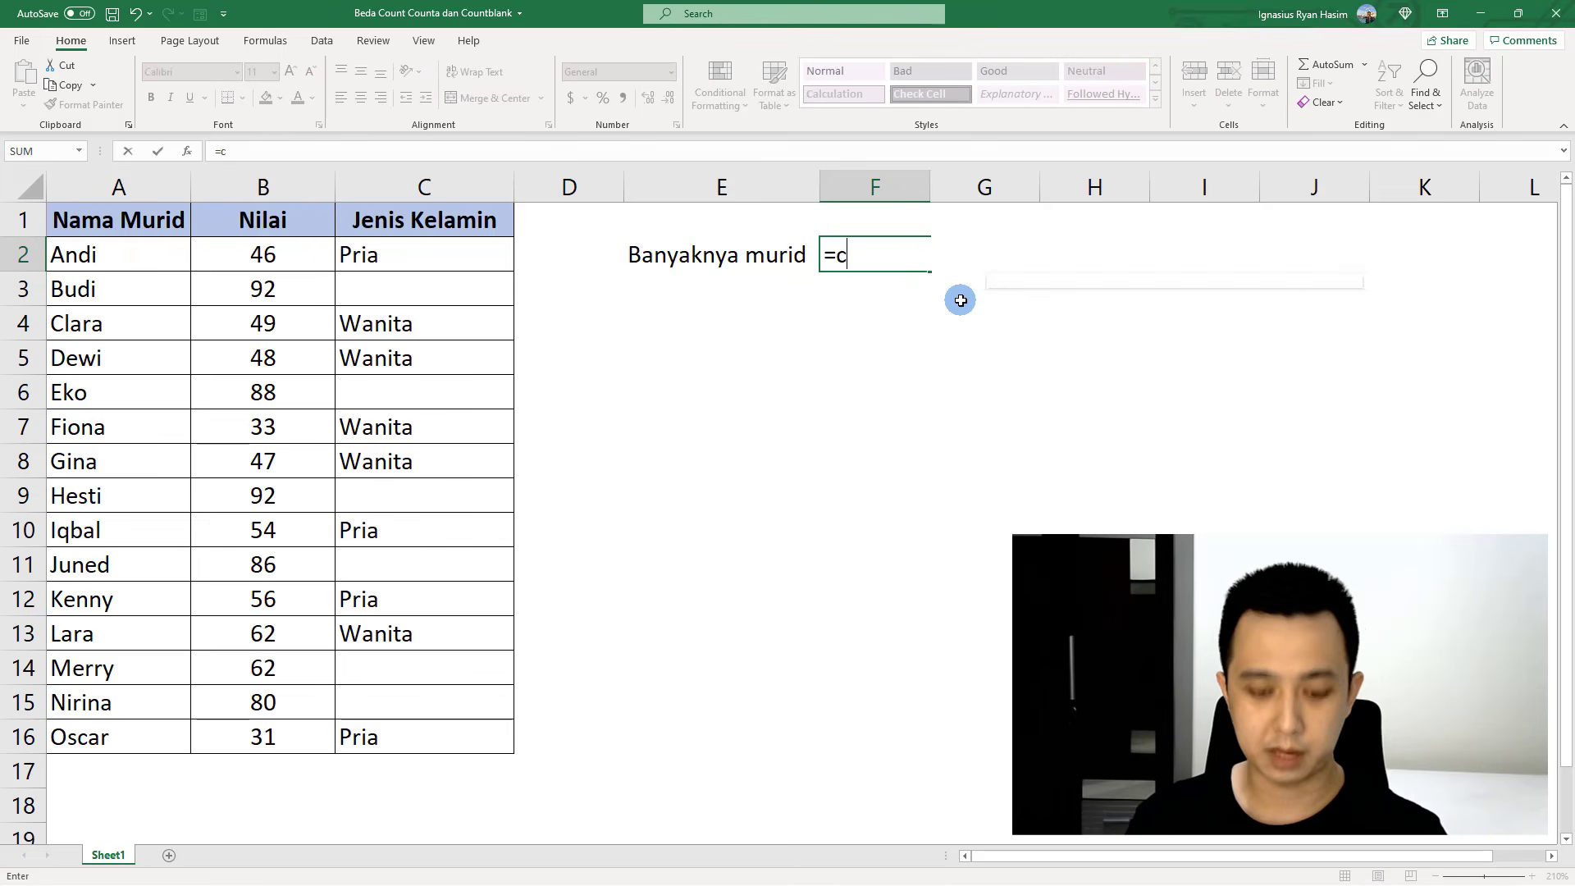
type("ounta")
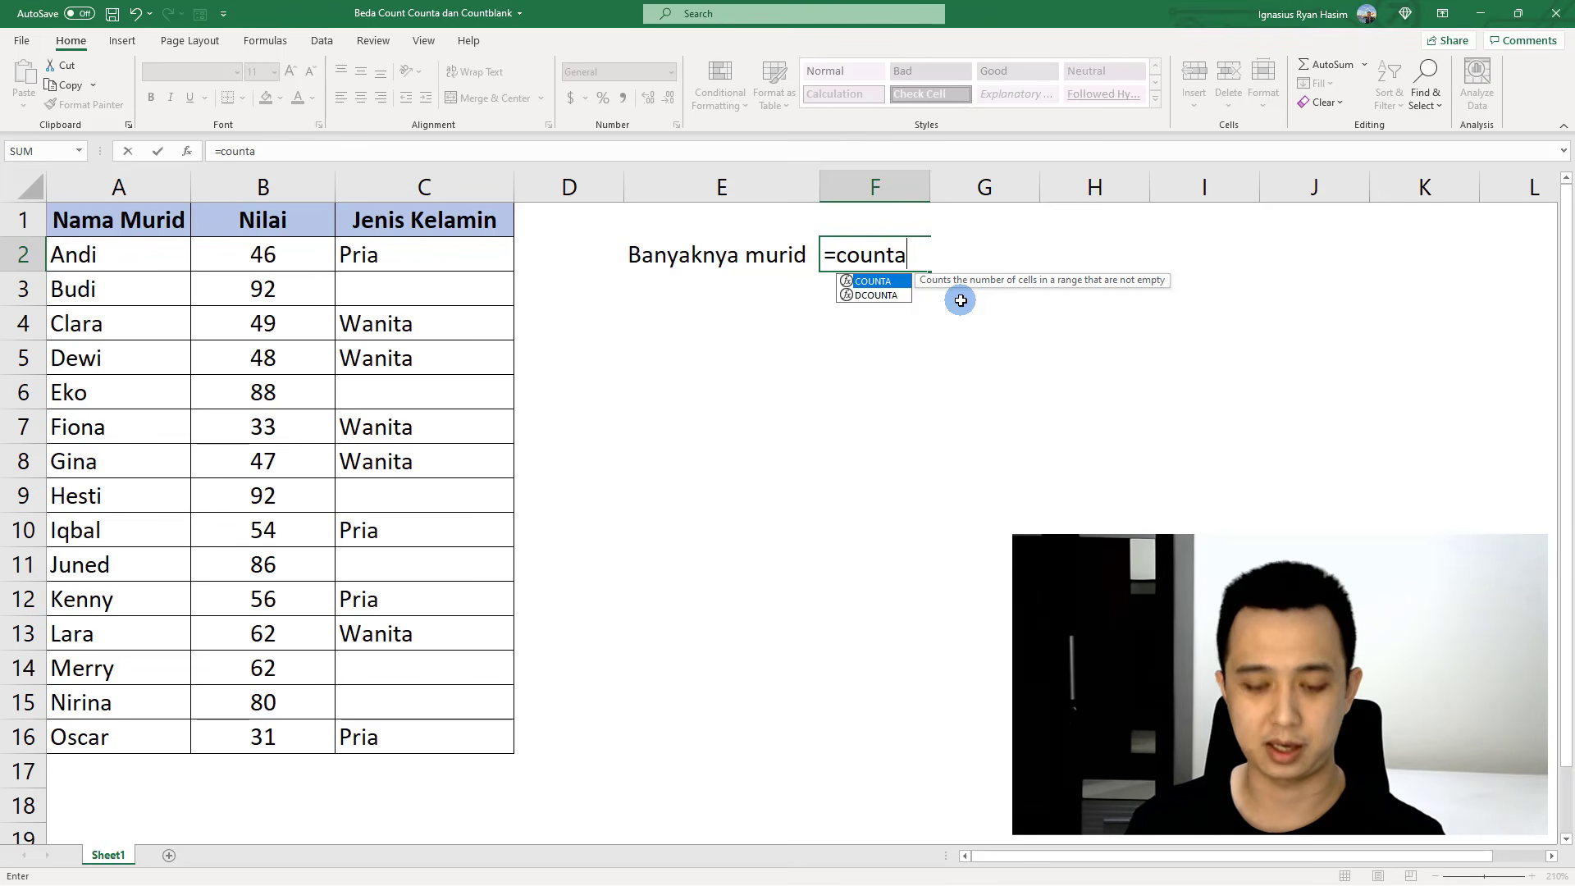
type("(")
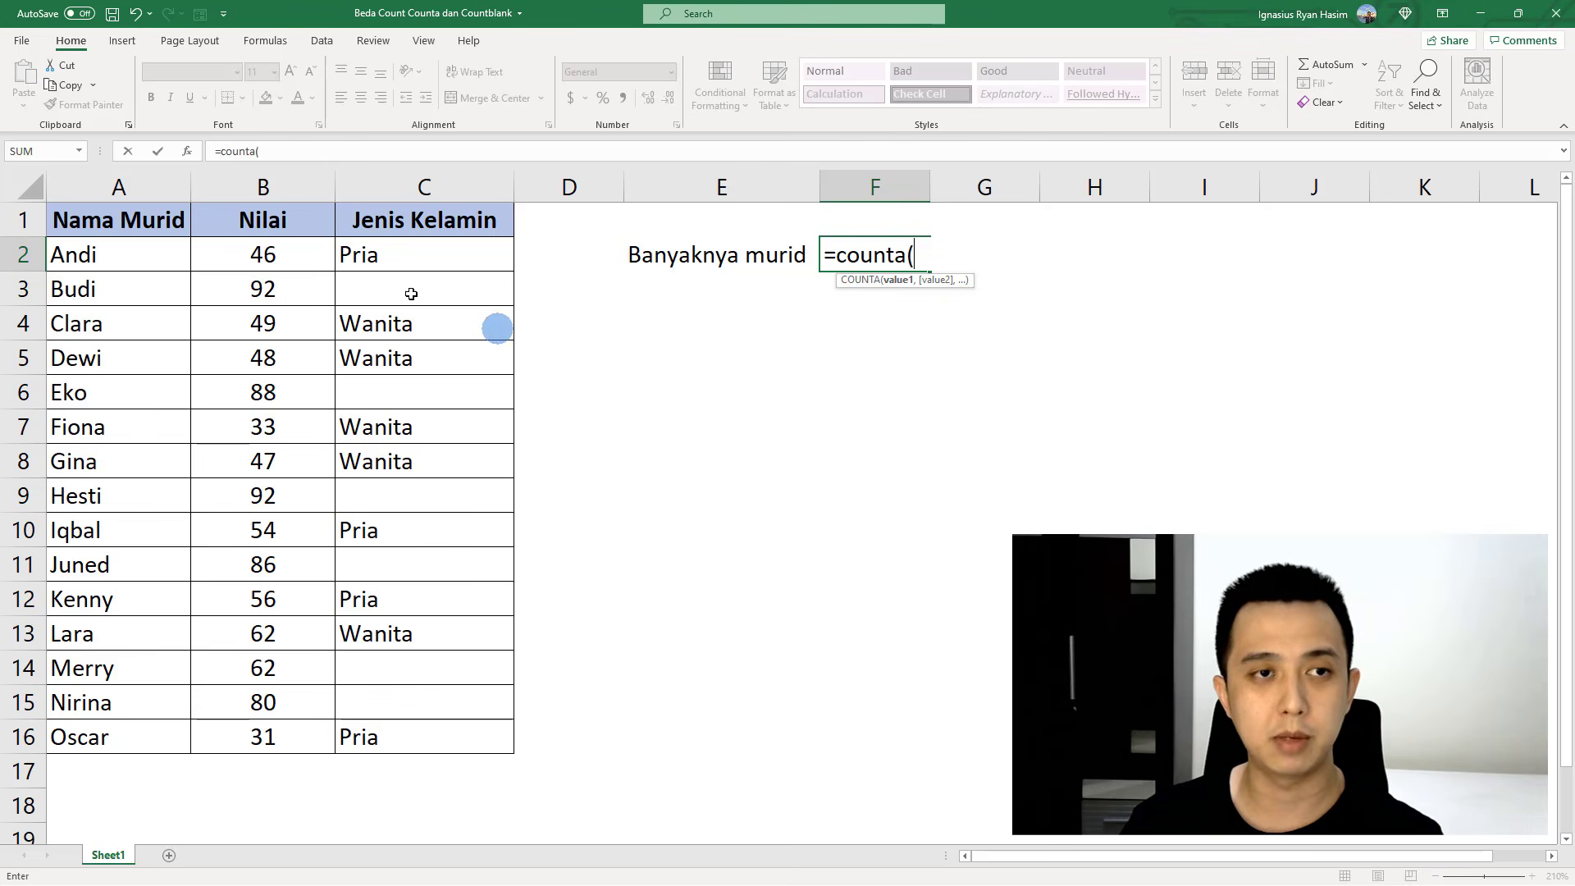
left_click_drag(139, 258, 130, 729)
type(")")
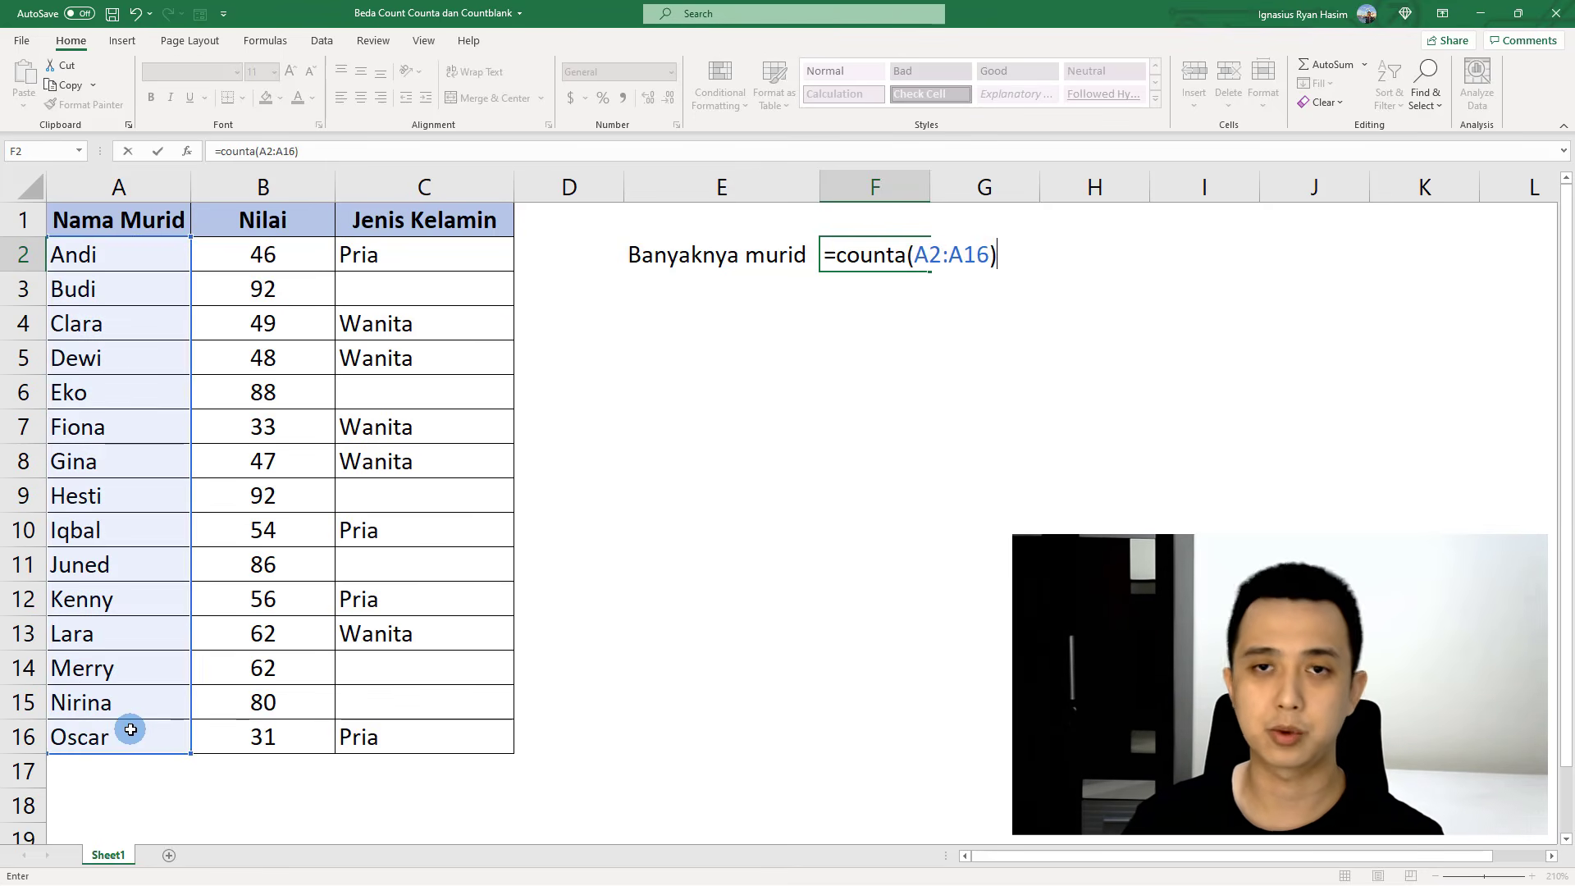
key("Return")
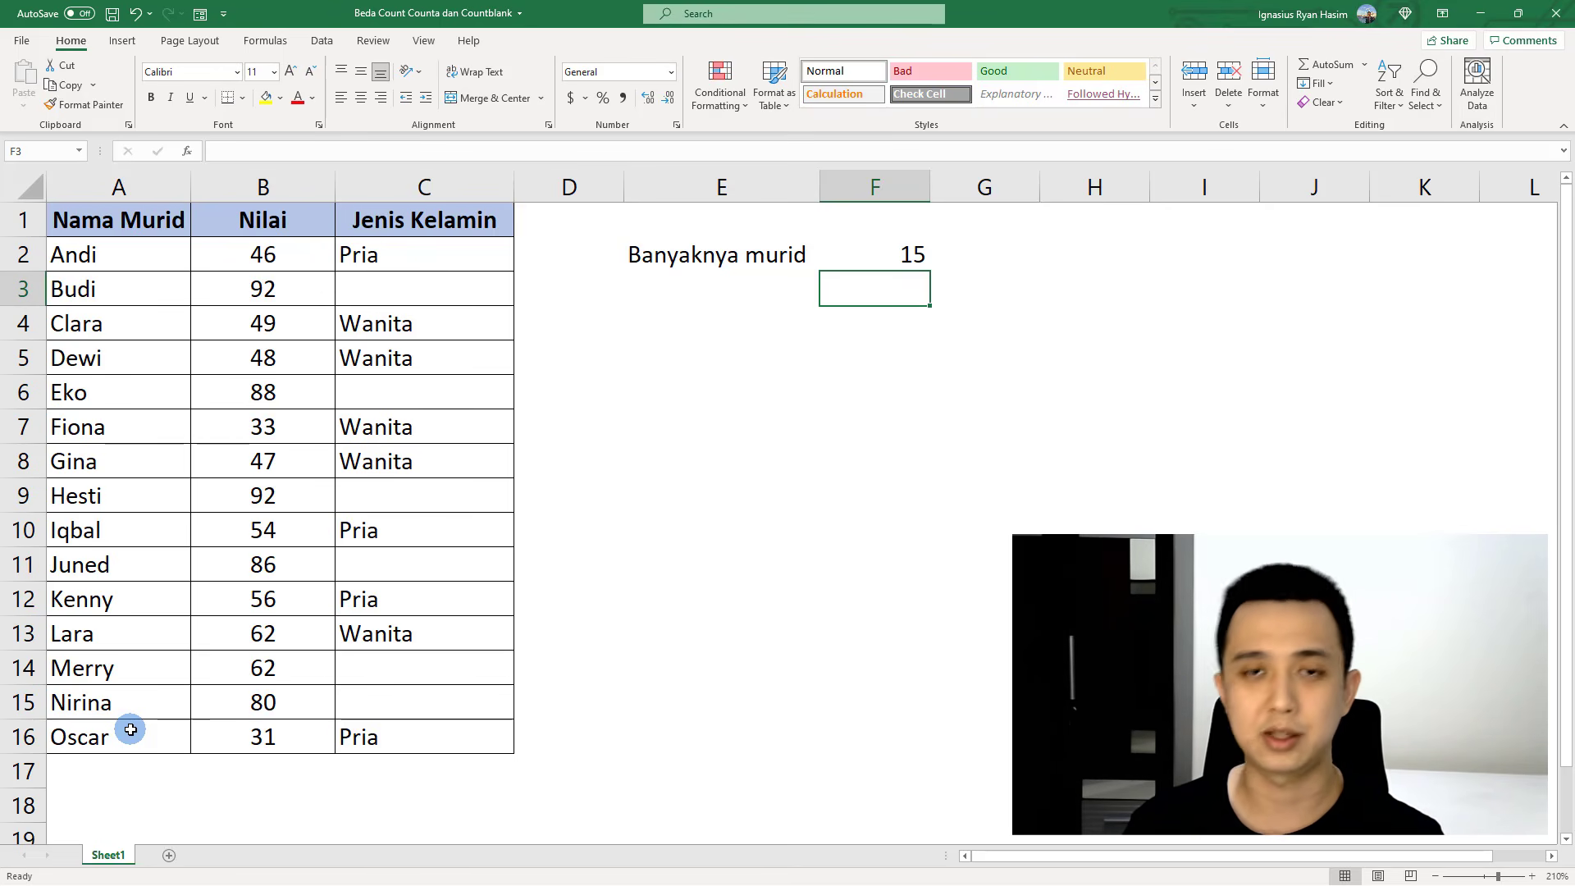
Replace the formula in F2 with =COUNTA(B2:B16) to count the non-empty Nilai cells.
key("Up")
type("=c")
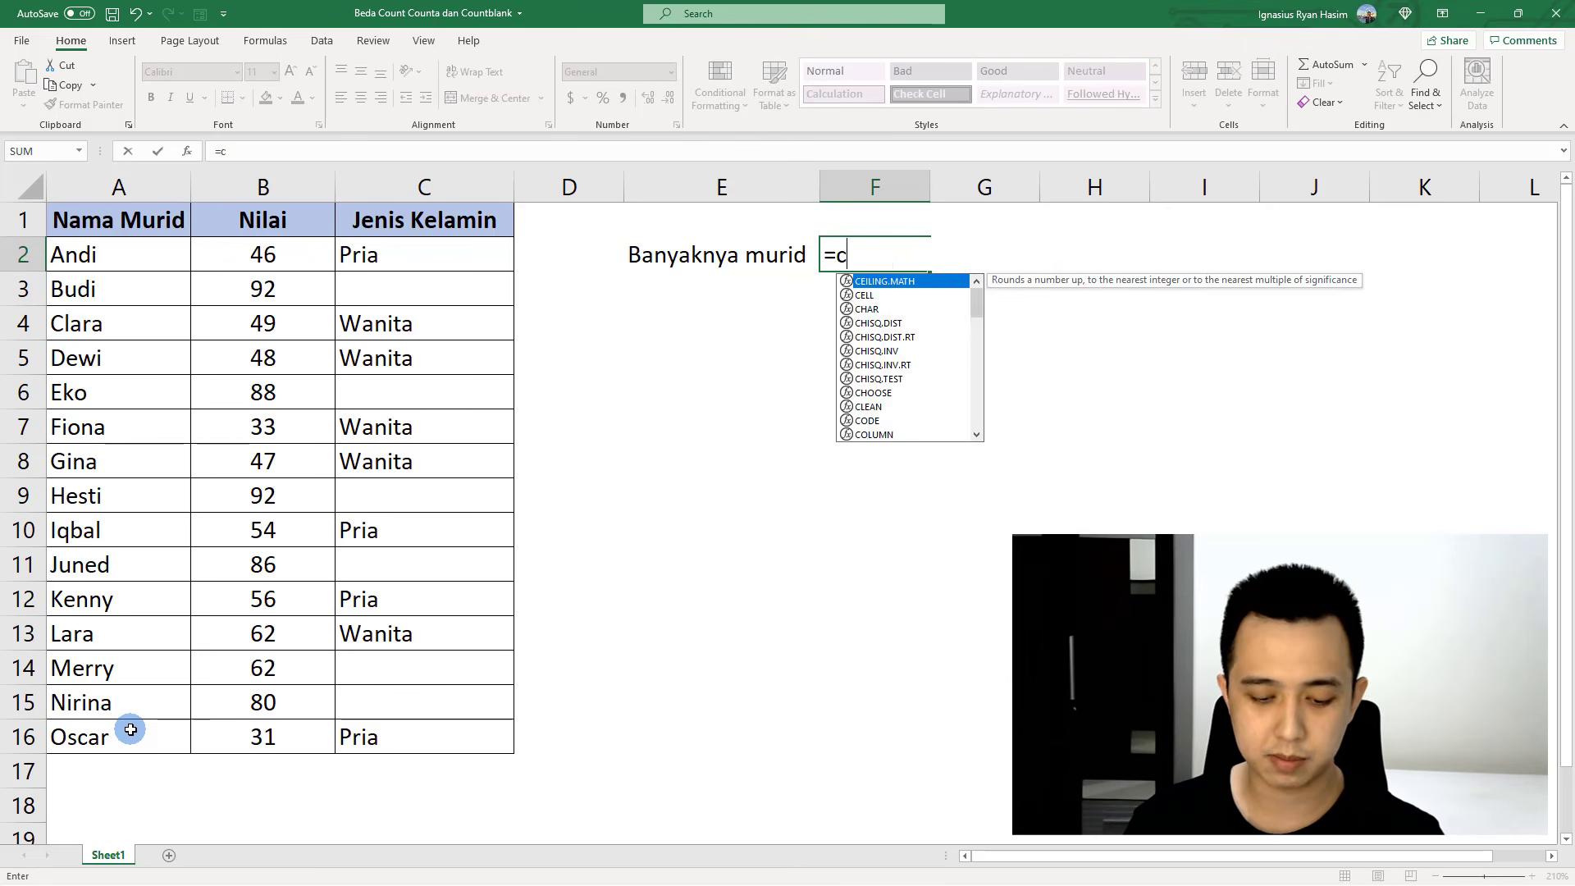
type("ounta(")
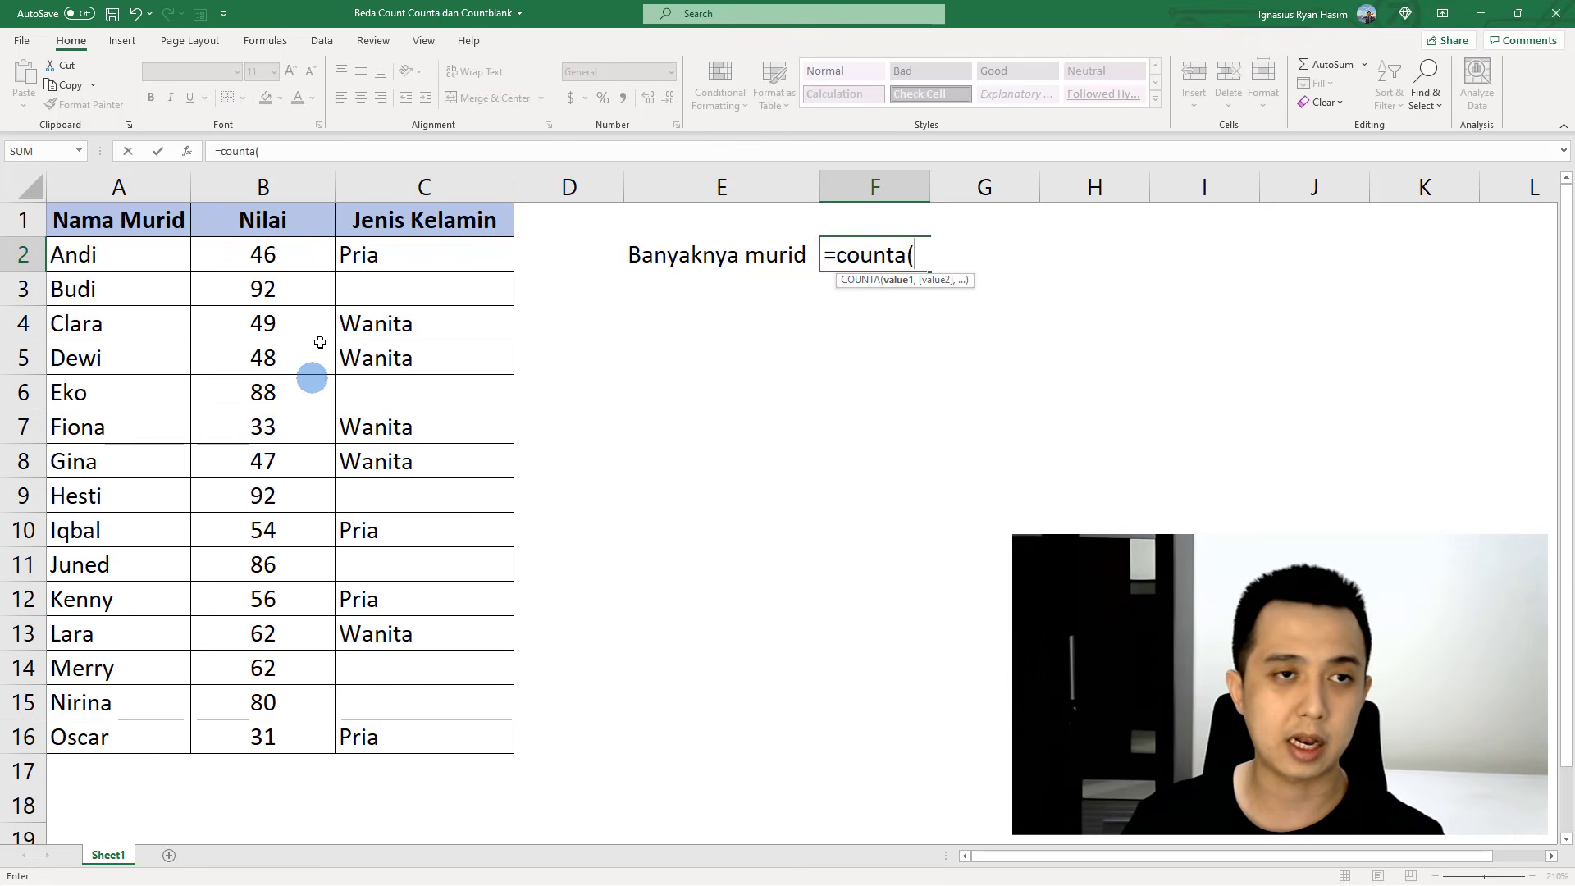
left_click_drag(269, 254, 287, 727)
type(")")
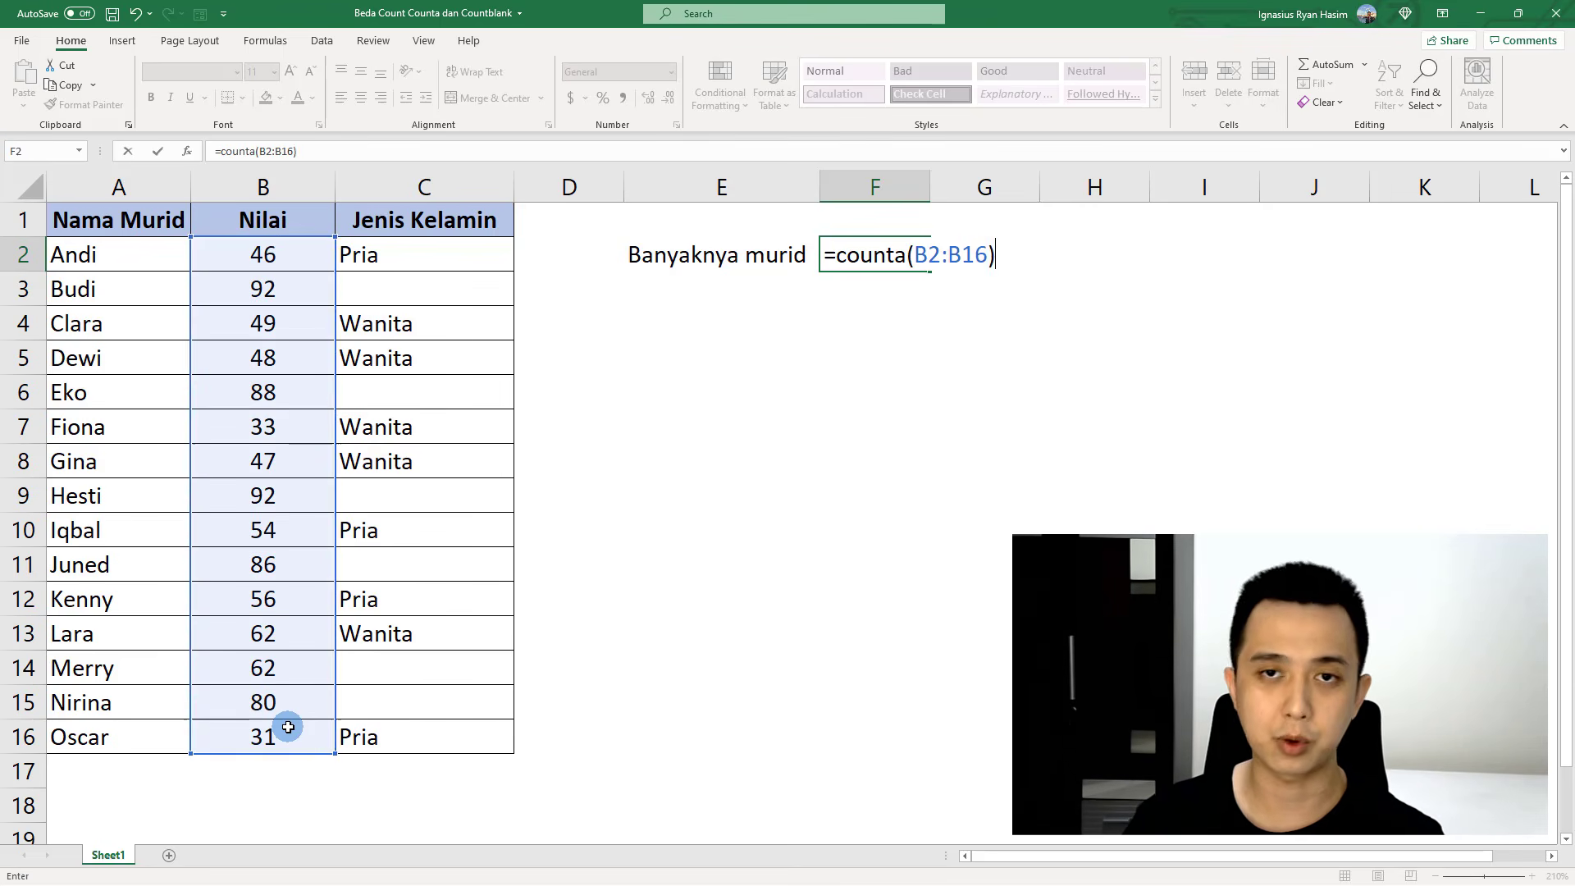
key("Return")
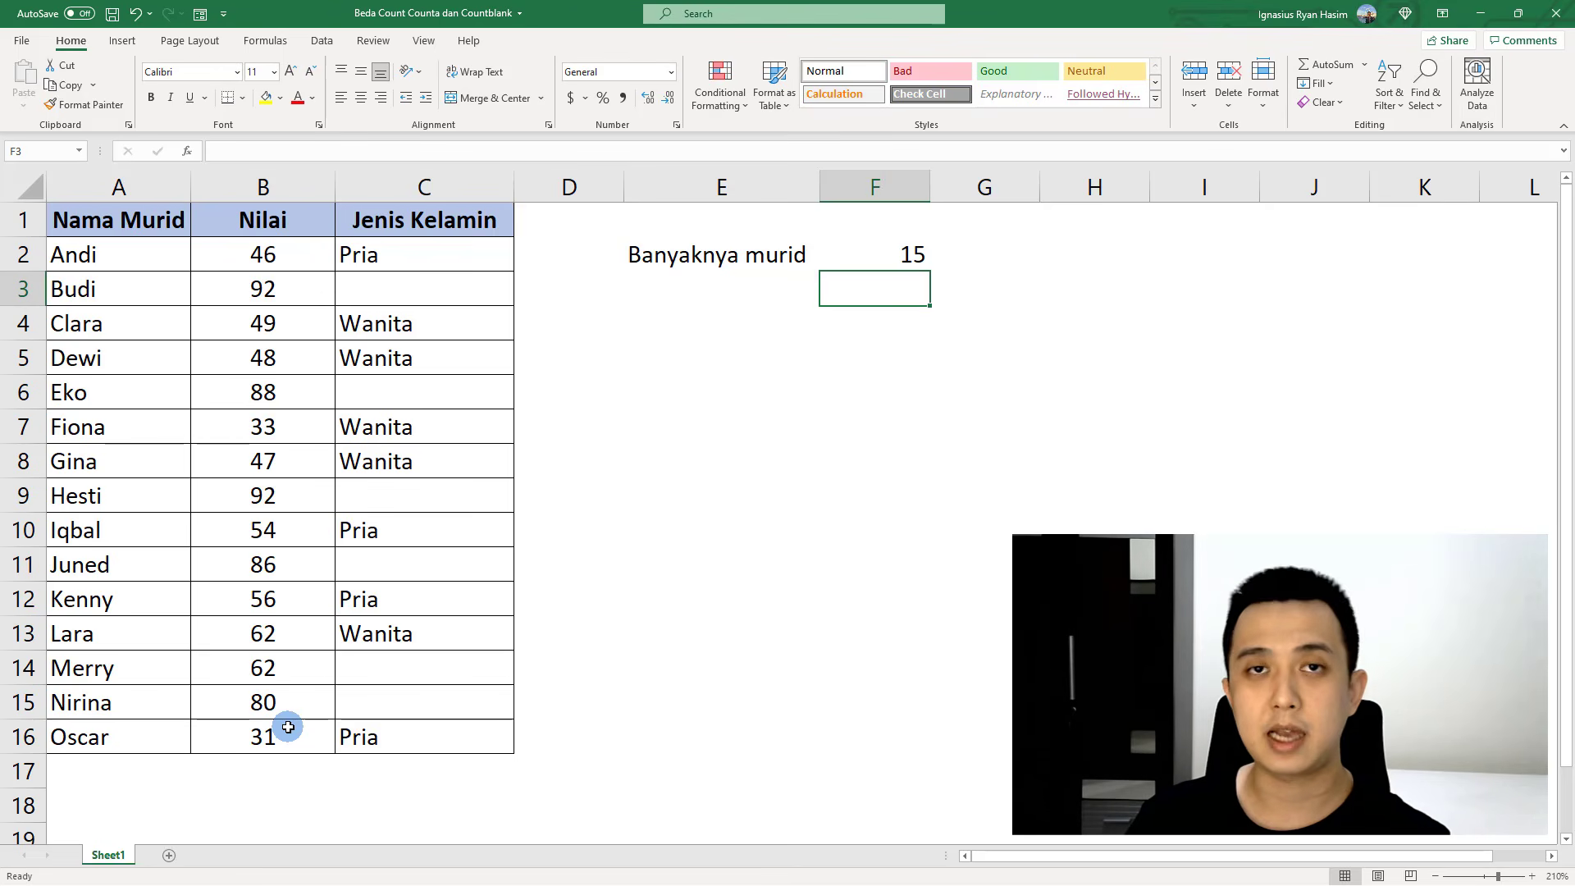
Enter the label "Banyaknya murid tanpa informasi jenis kelamin" in E3.
key("Left")
type("Banyakn")
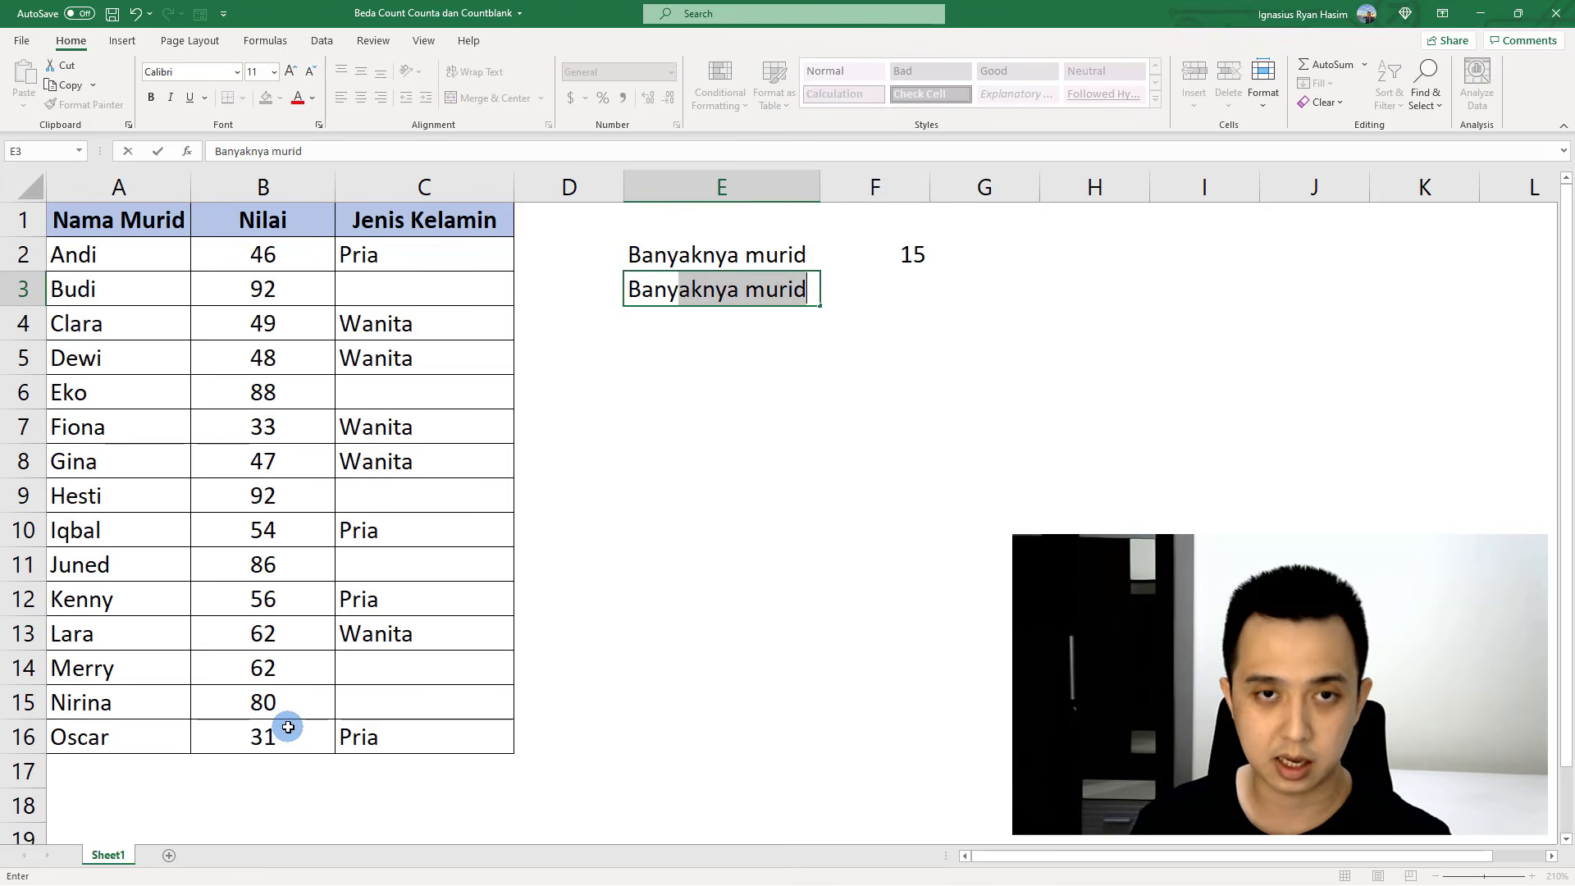
type("ya murid ")
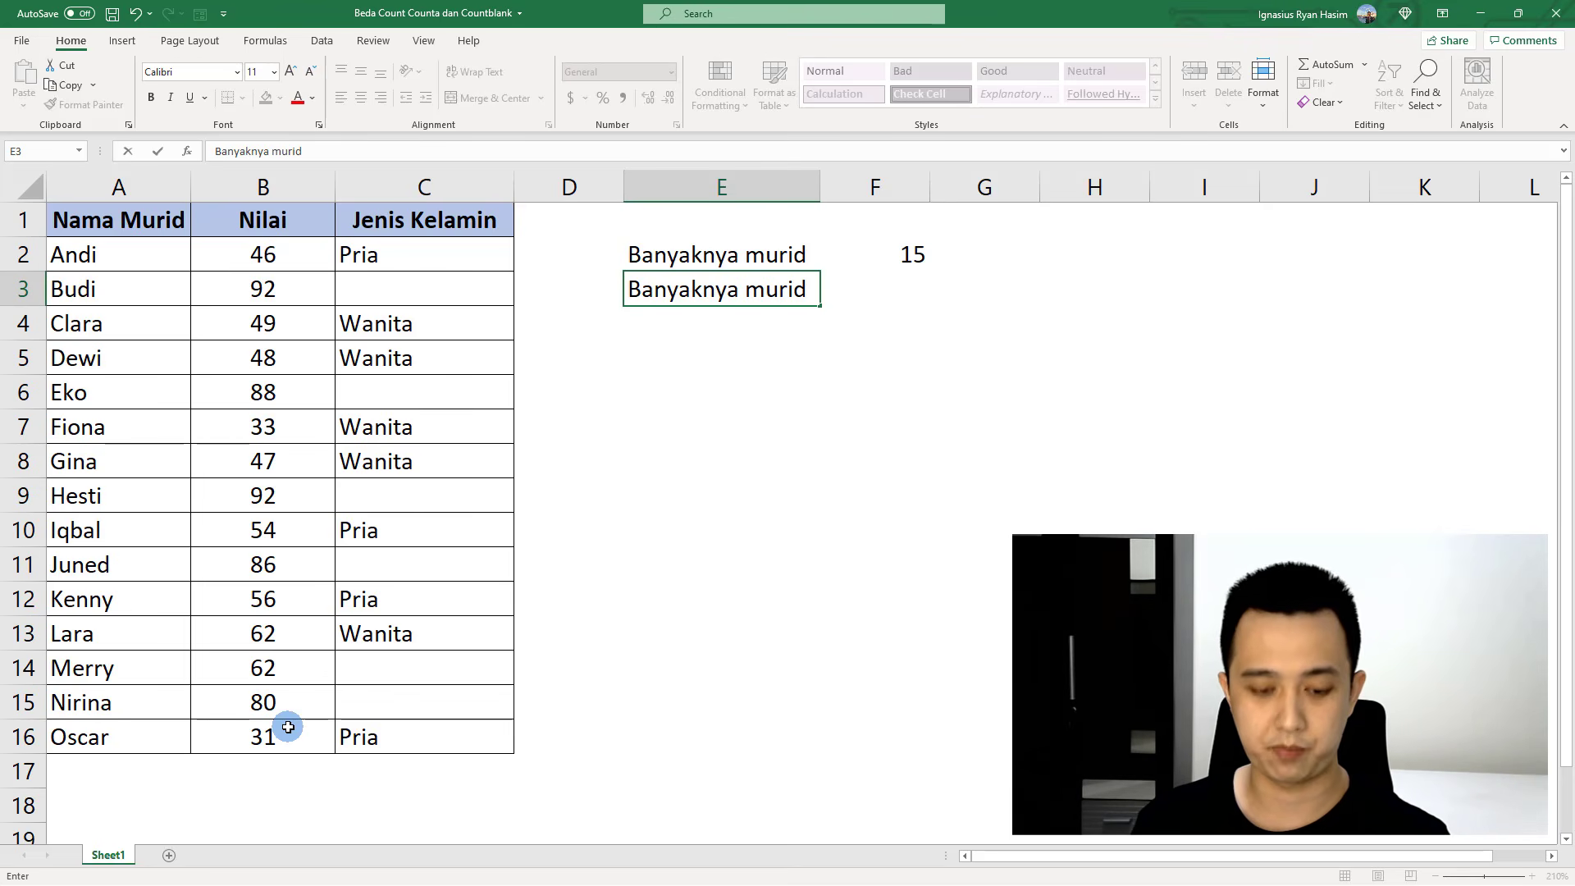
type("tanpa infor")
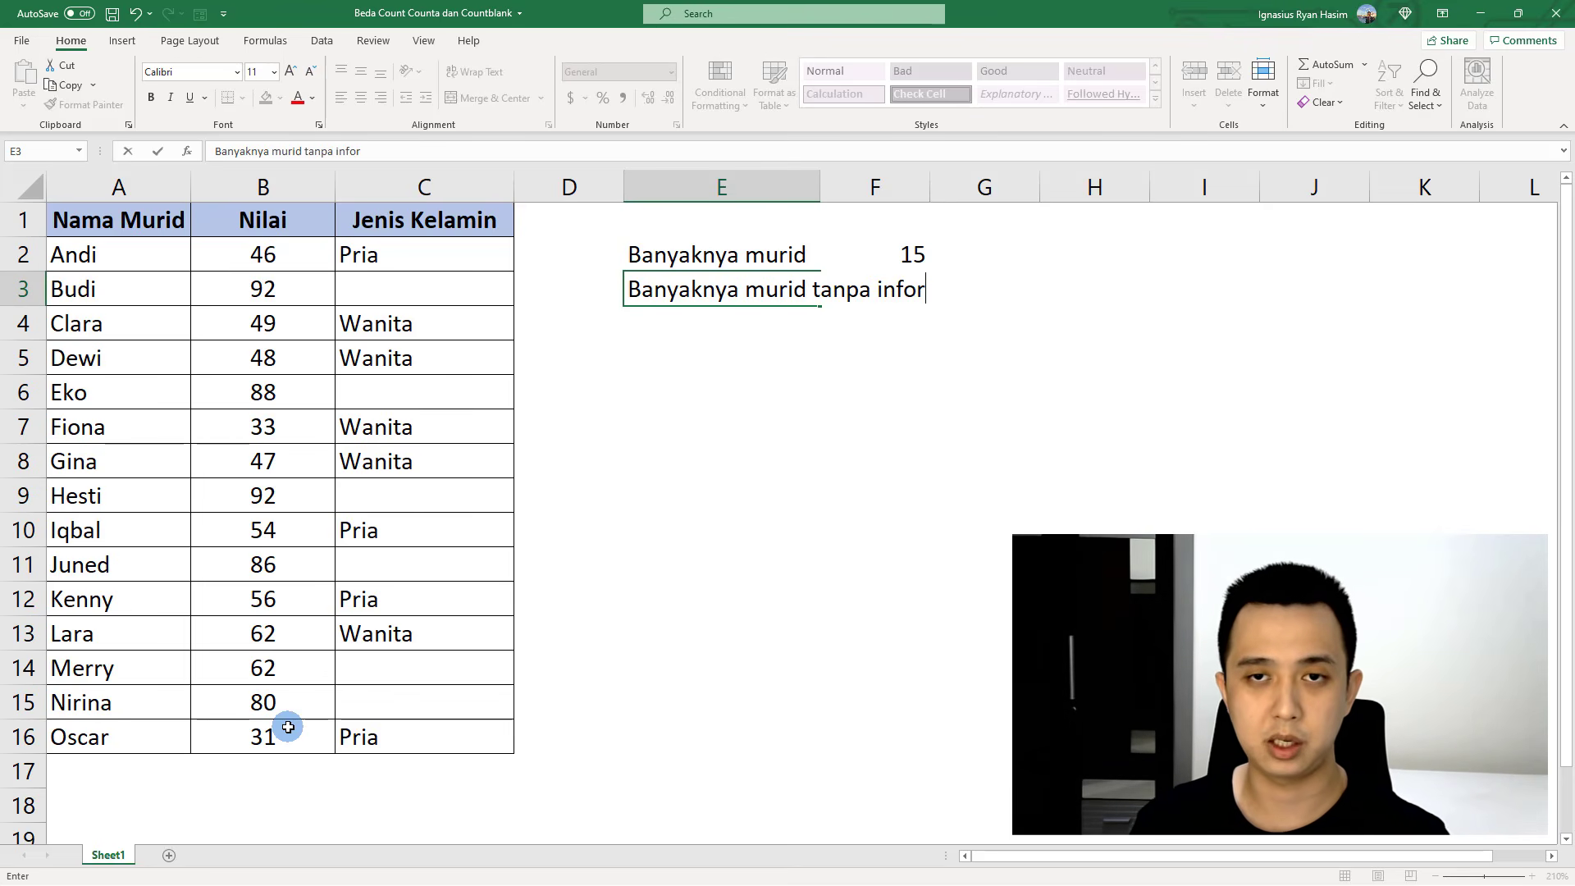
type("masi jenis kelamin")
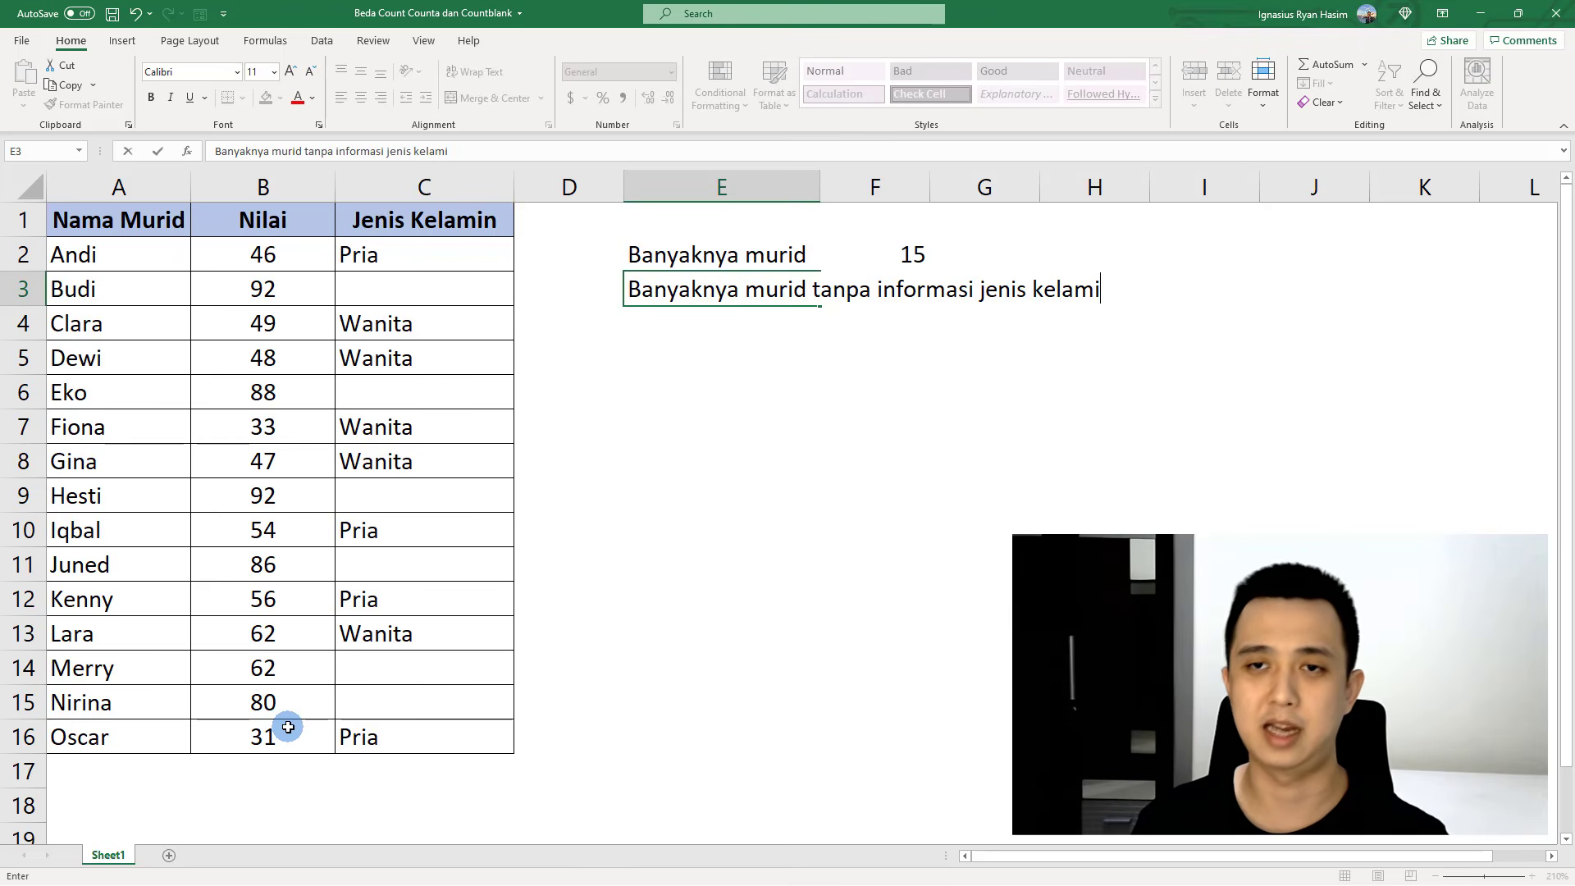
key("Return")
Count the empty Jenis Kelamin cells in I3 with the formula =COUNTBLANK(C2:C16).
key("Up")
key("Right")
key("Right")
key("Right")
key("Right")
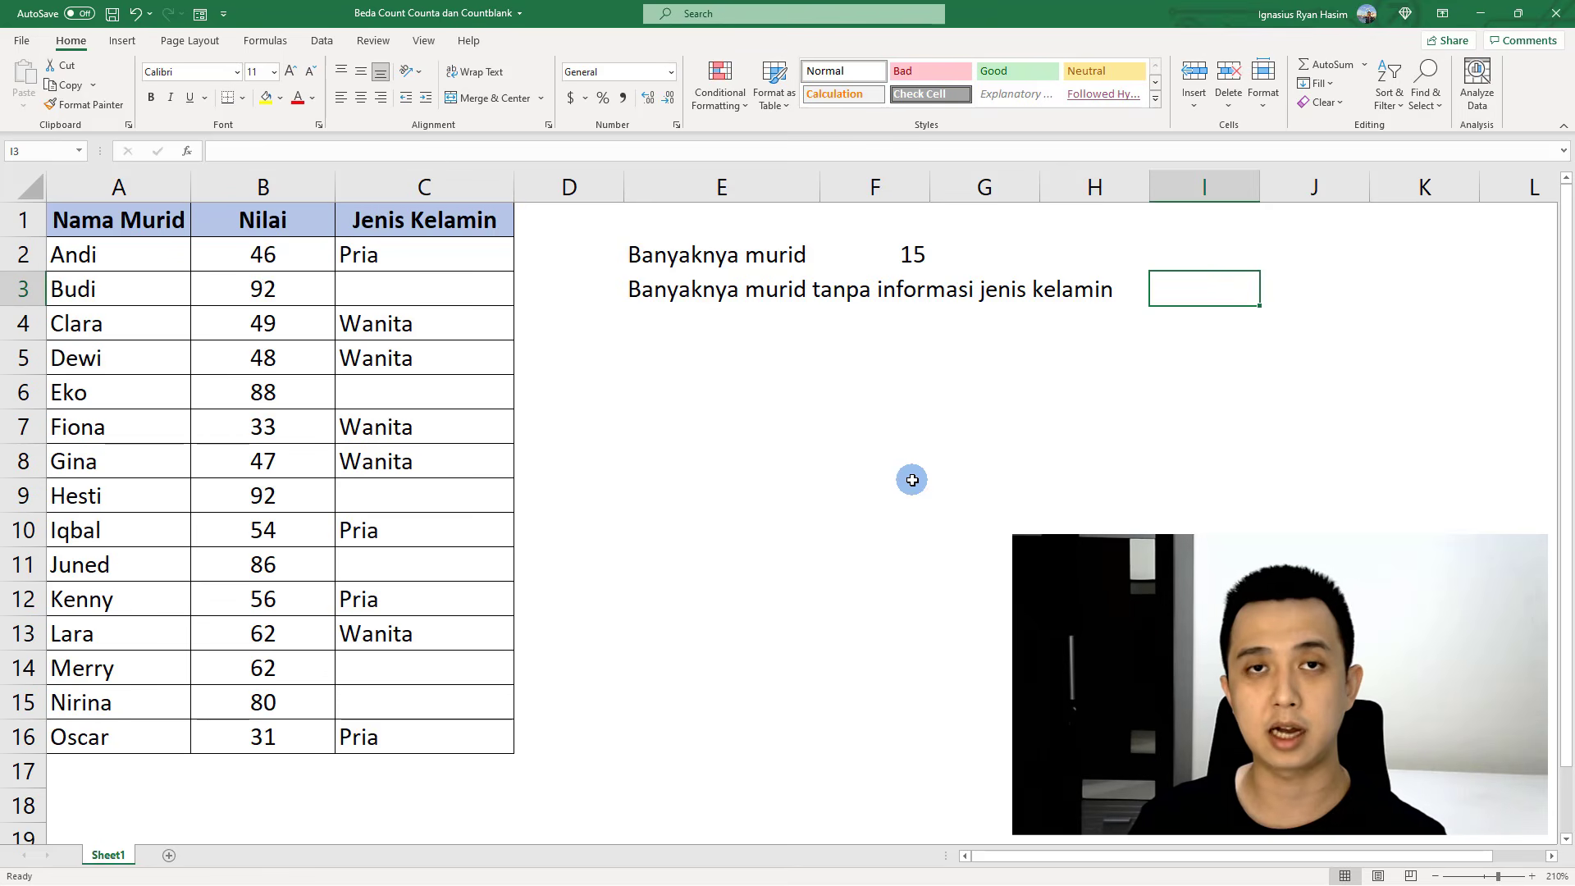
type("=co")
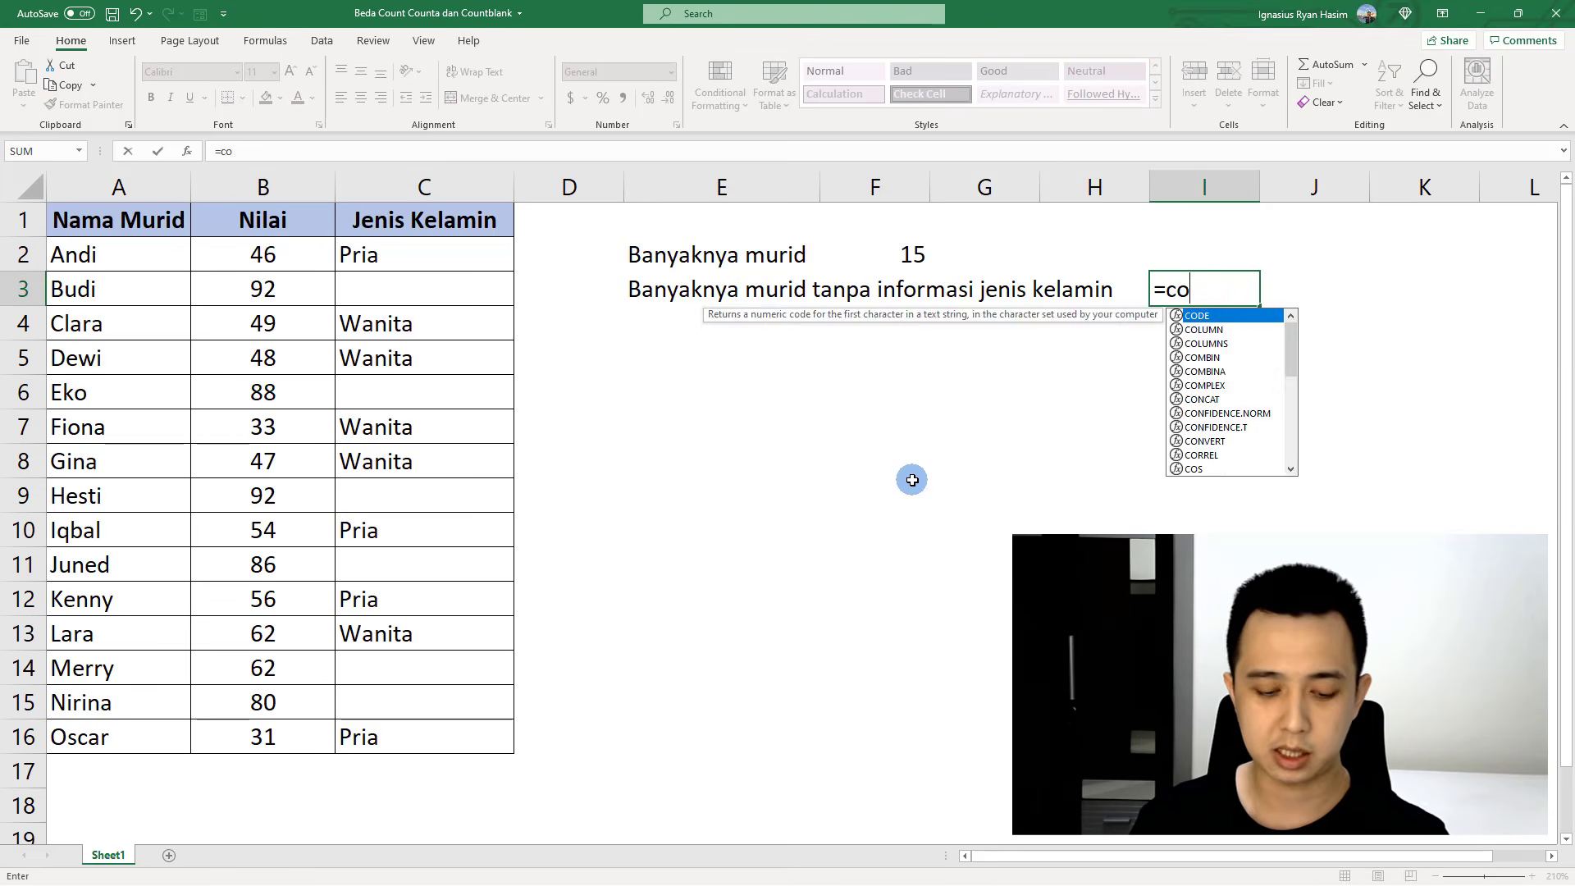
type("untblank")
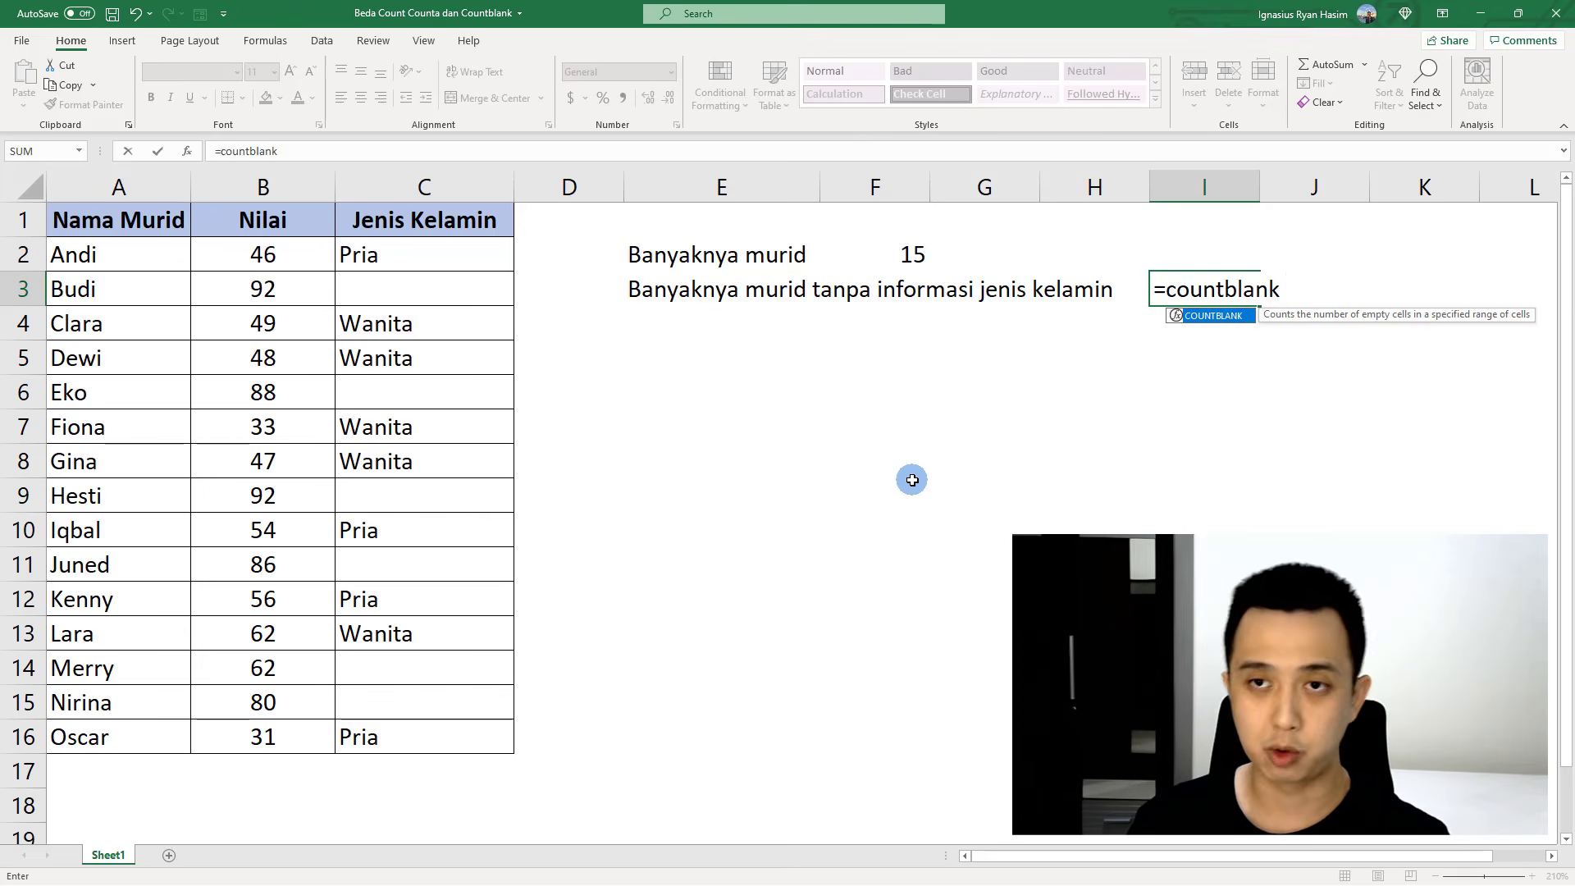
type("(")
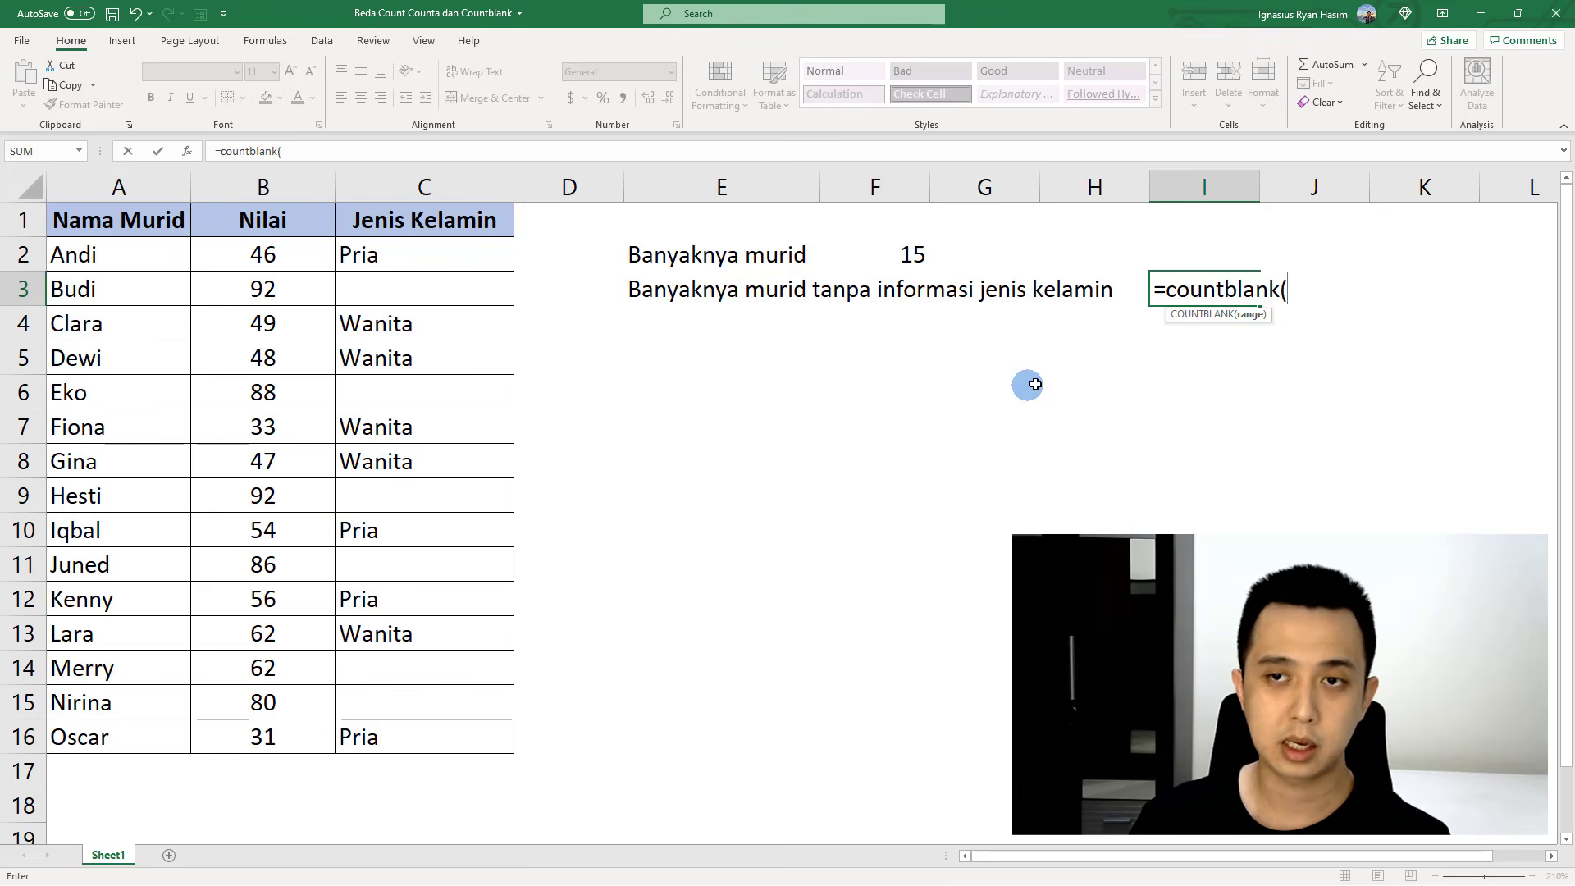
left_click_drag(423, 261, 415, 731)
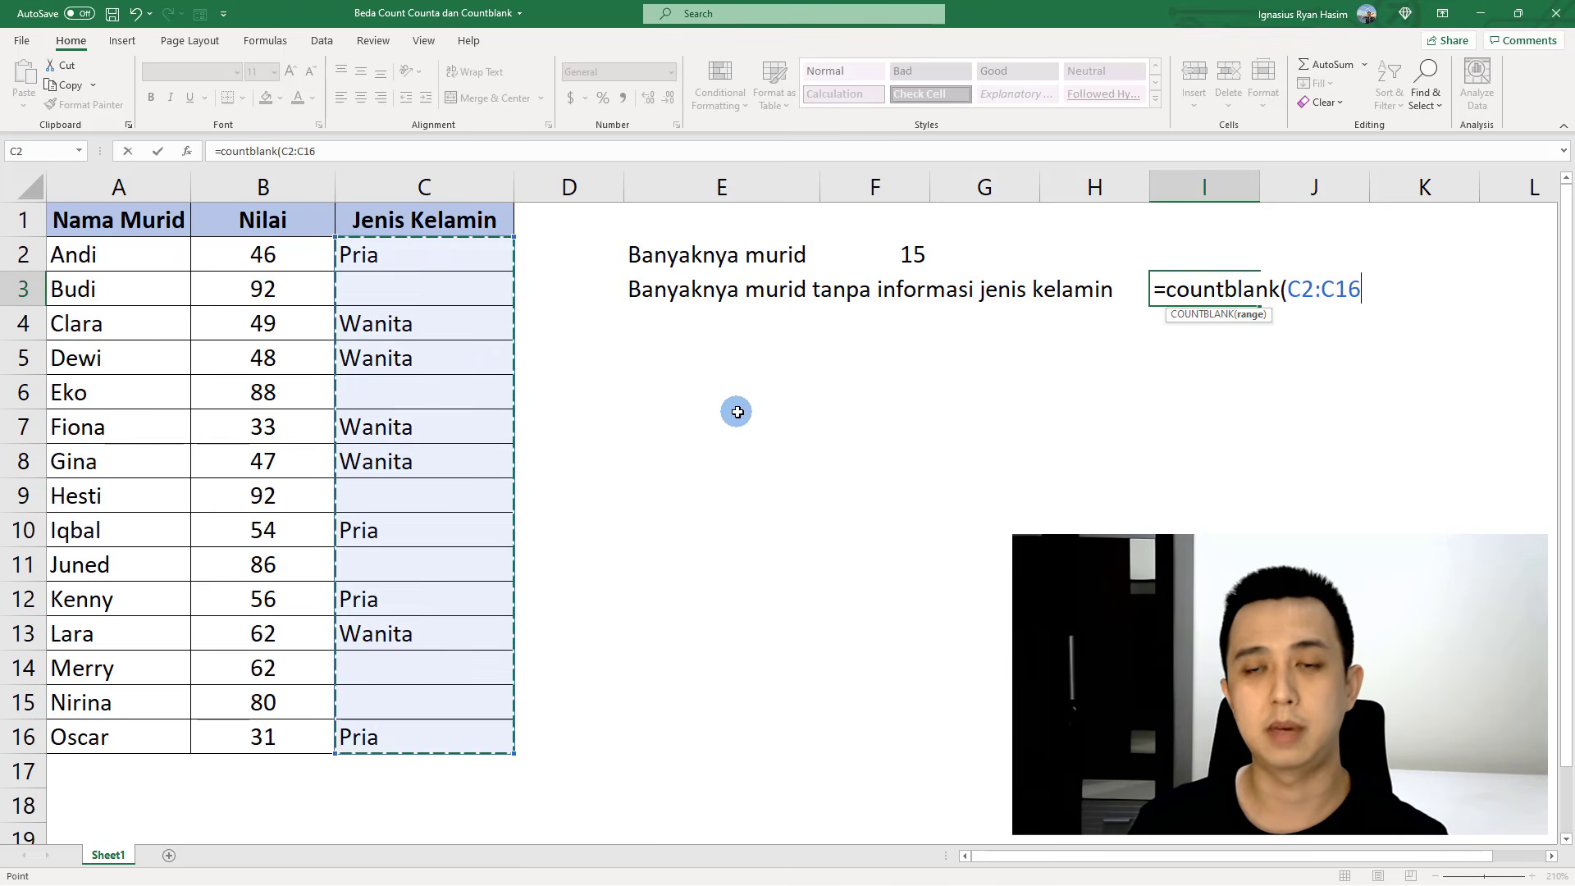
type(")")
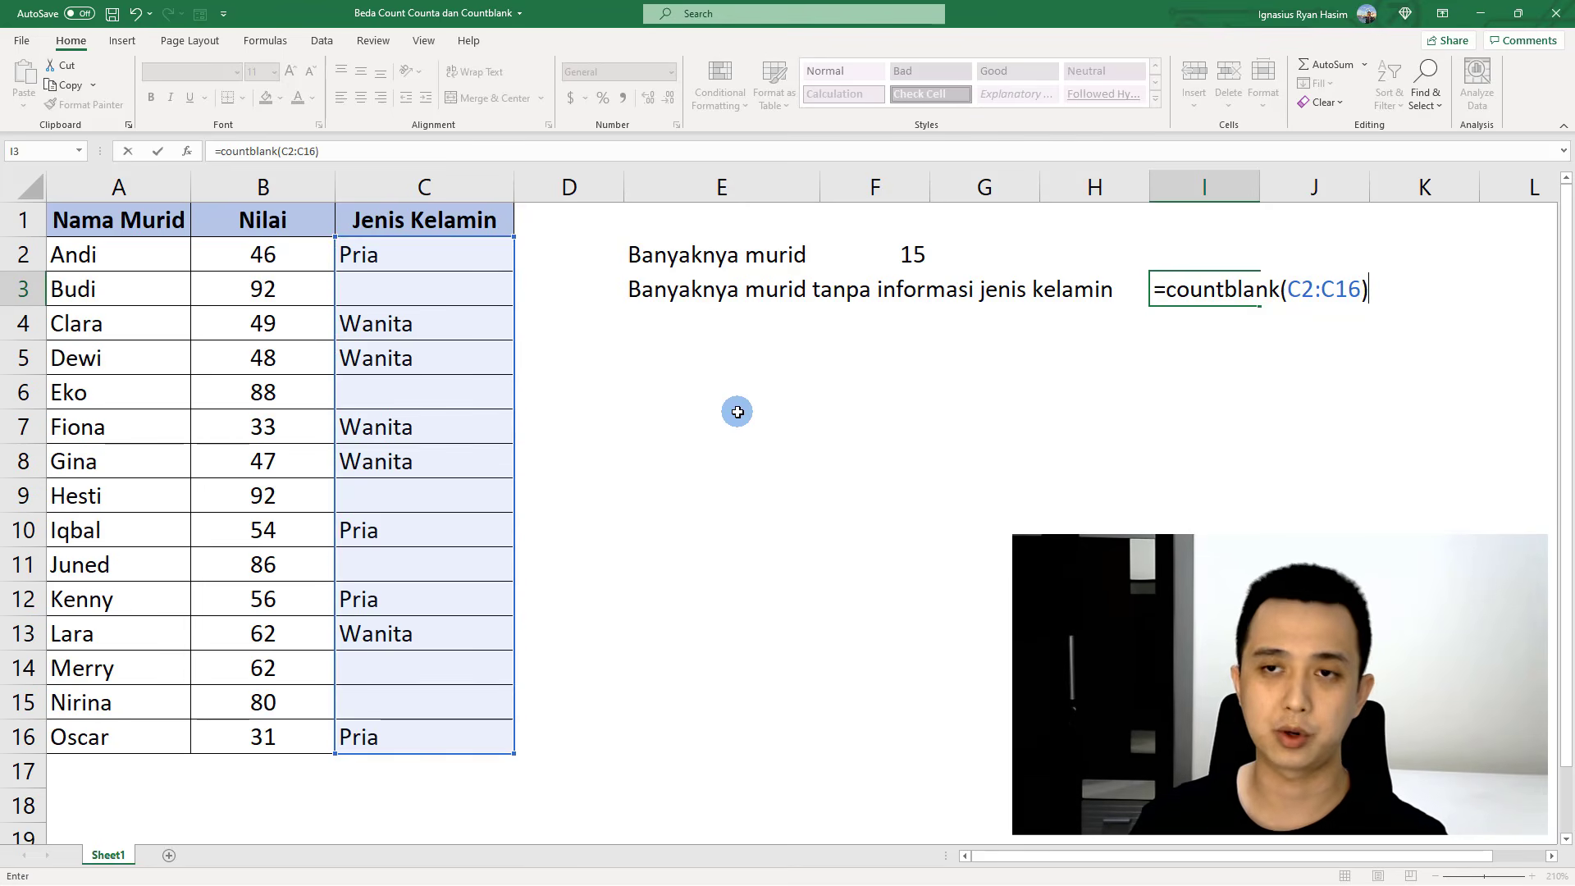
key("Return")
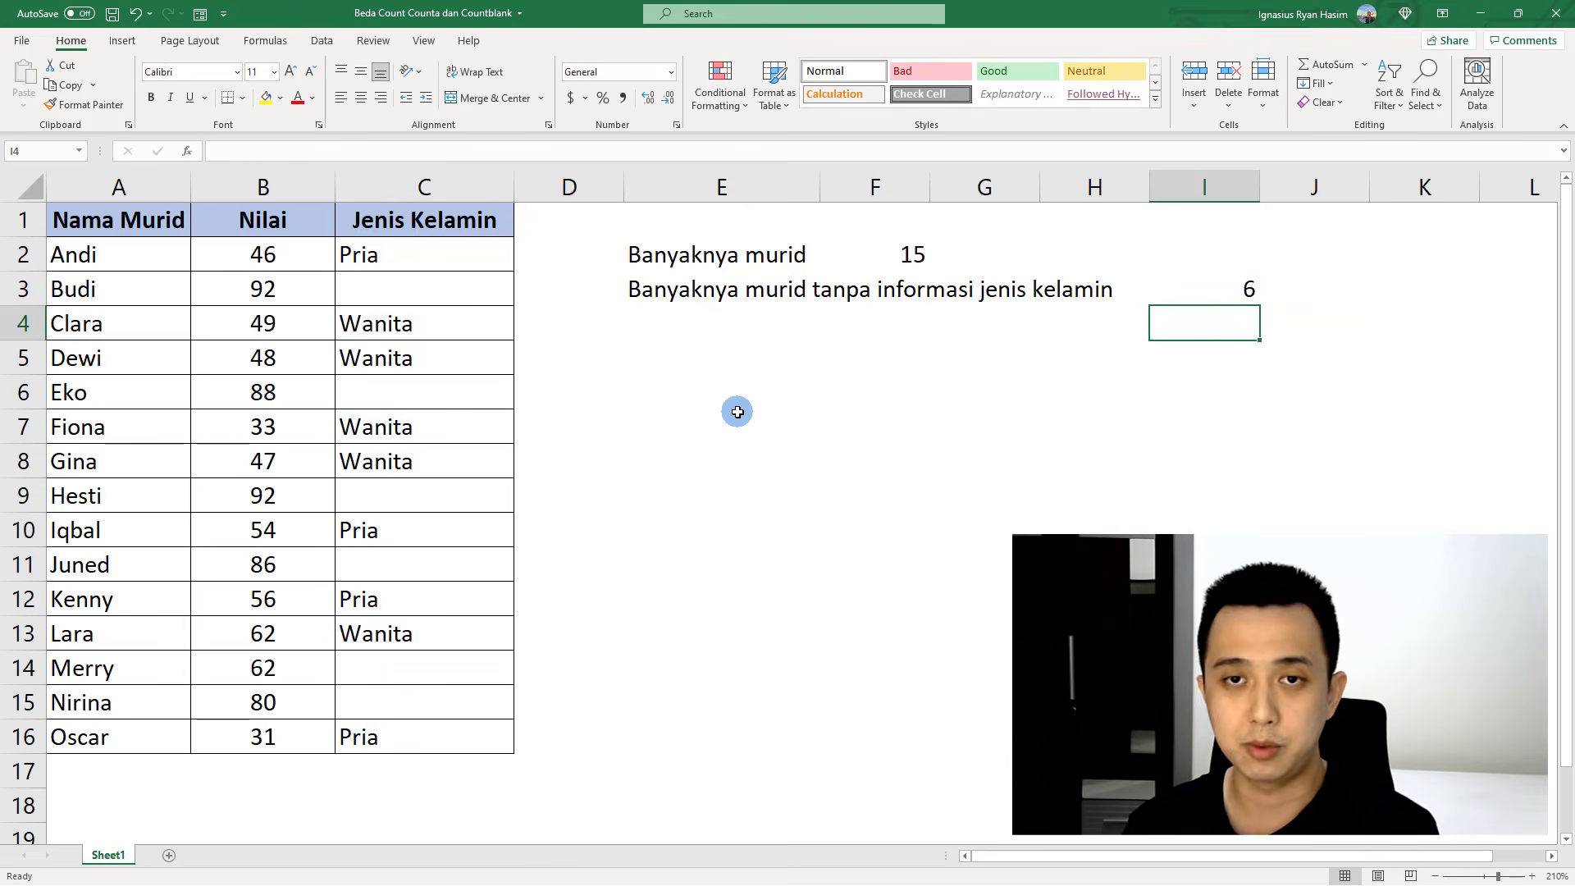
Check the COUNTBLANK result in I3 against the empty Jenis Kelamin cells C3, C6, C9, C11, C14 and C15 by selecting them together.
key("Up")
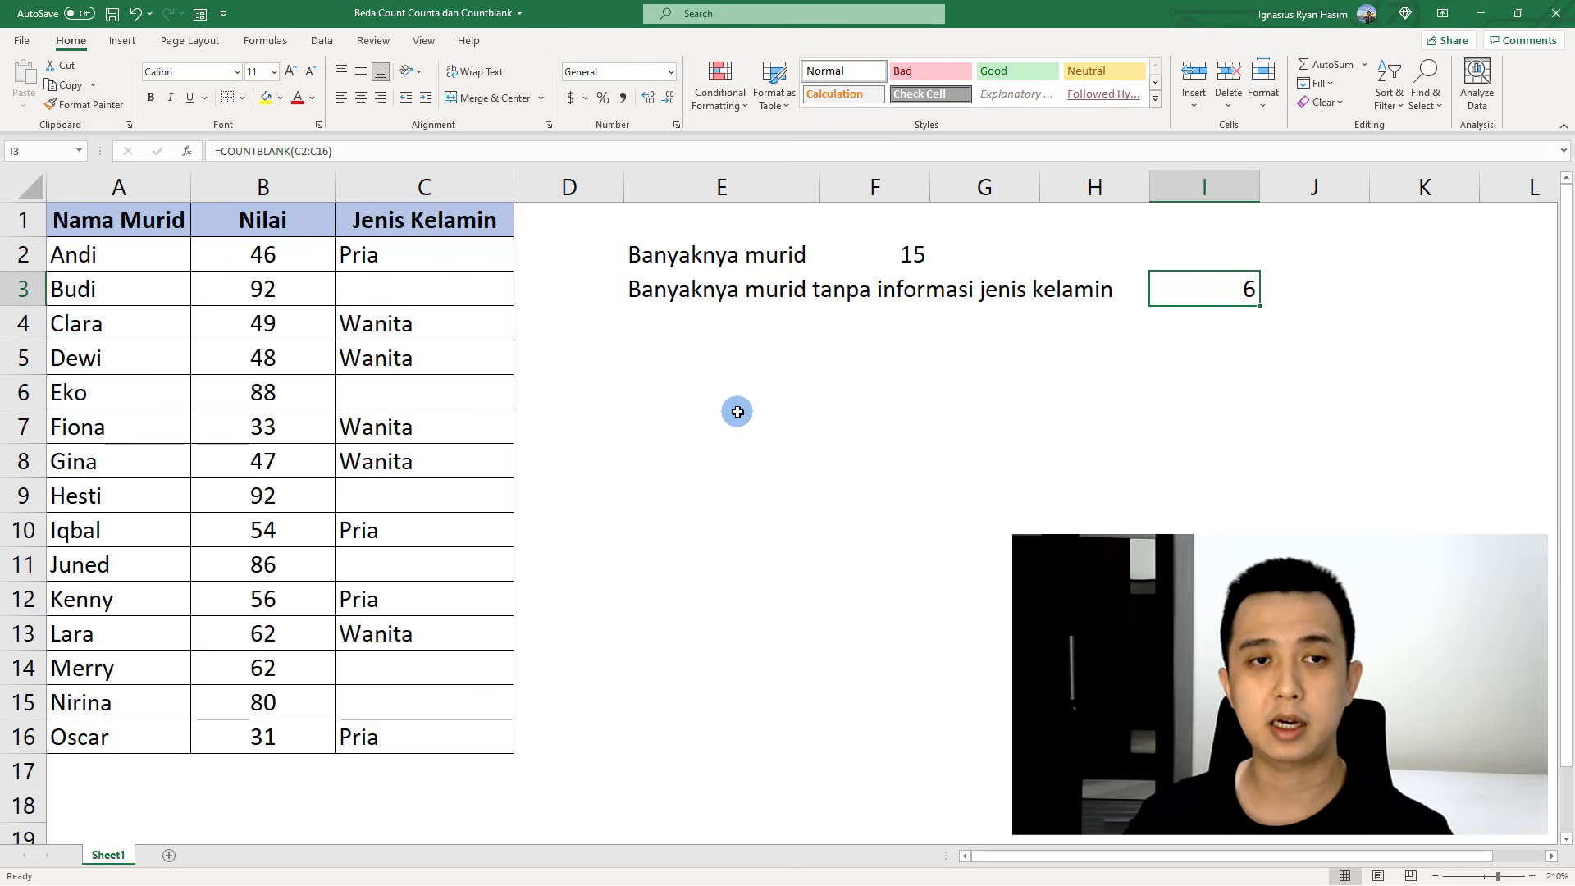
left_click(425, 288)
left_click(425, 388, "ctrl")
left_click(431, 500, "ctrl")
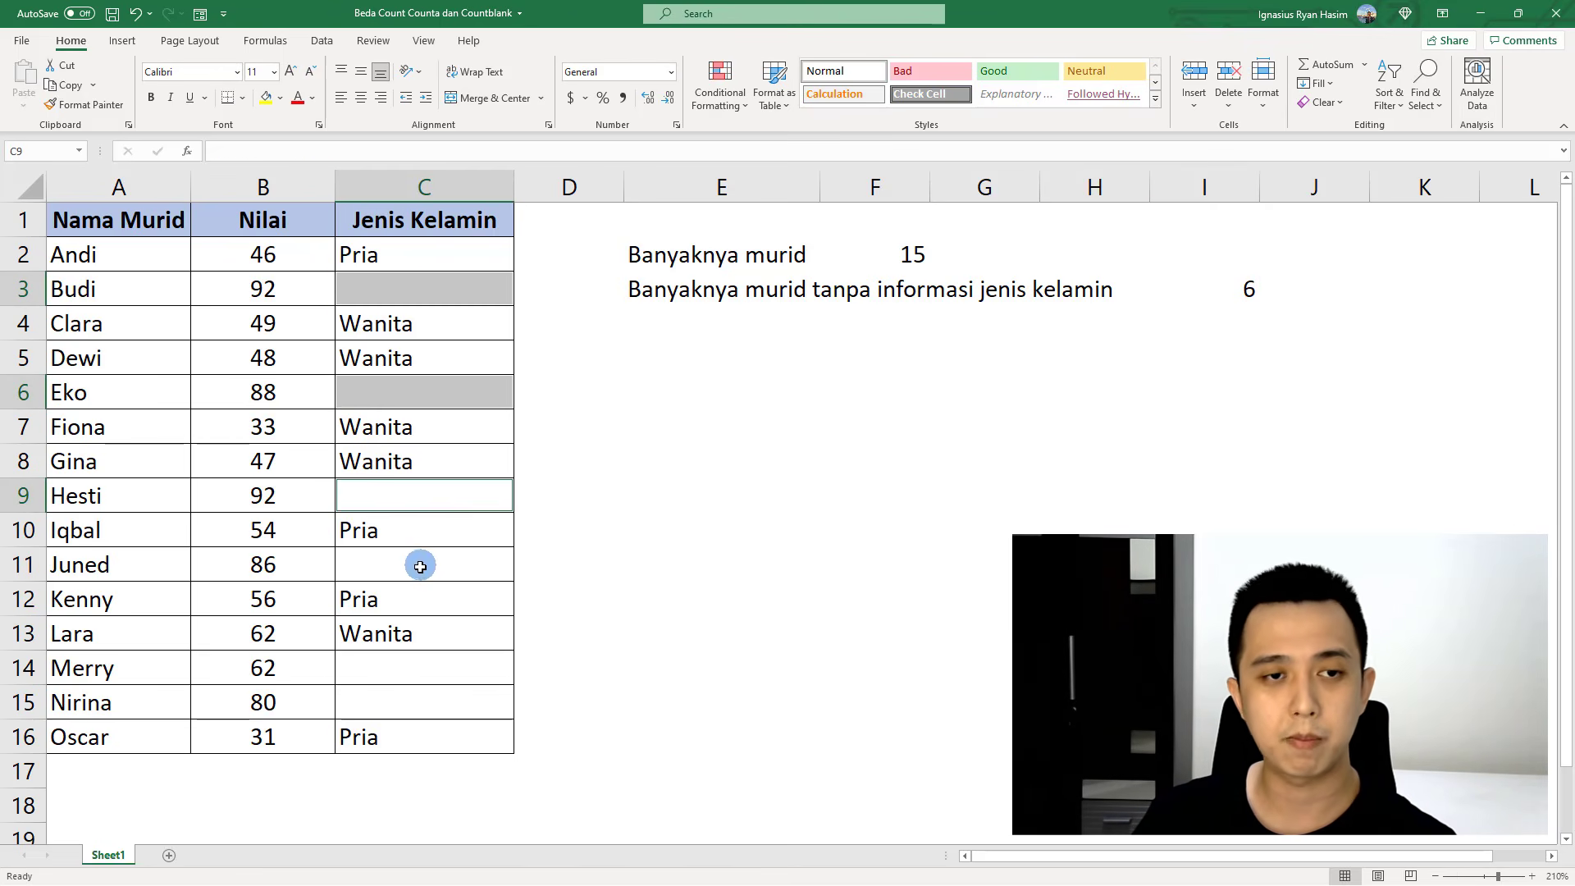
left_click(420, 564, "ctrl")
left_click(398, 666, "ctrl")
left_click(411, 702, "ctrl")
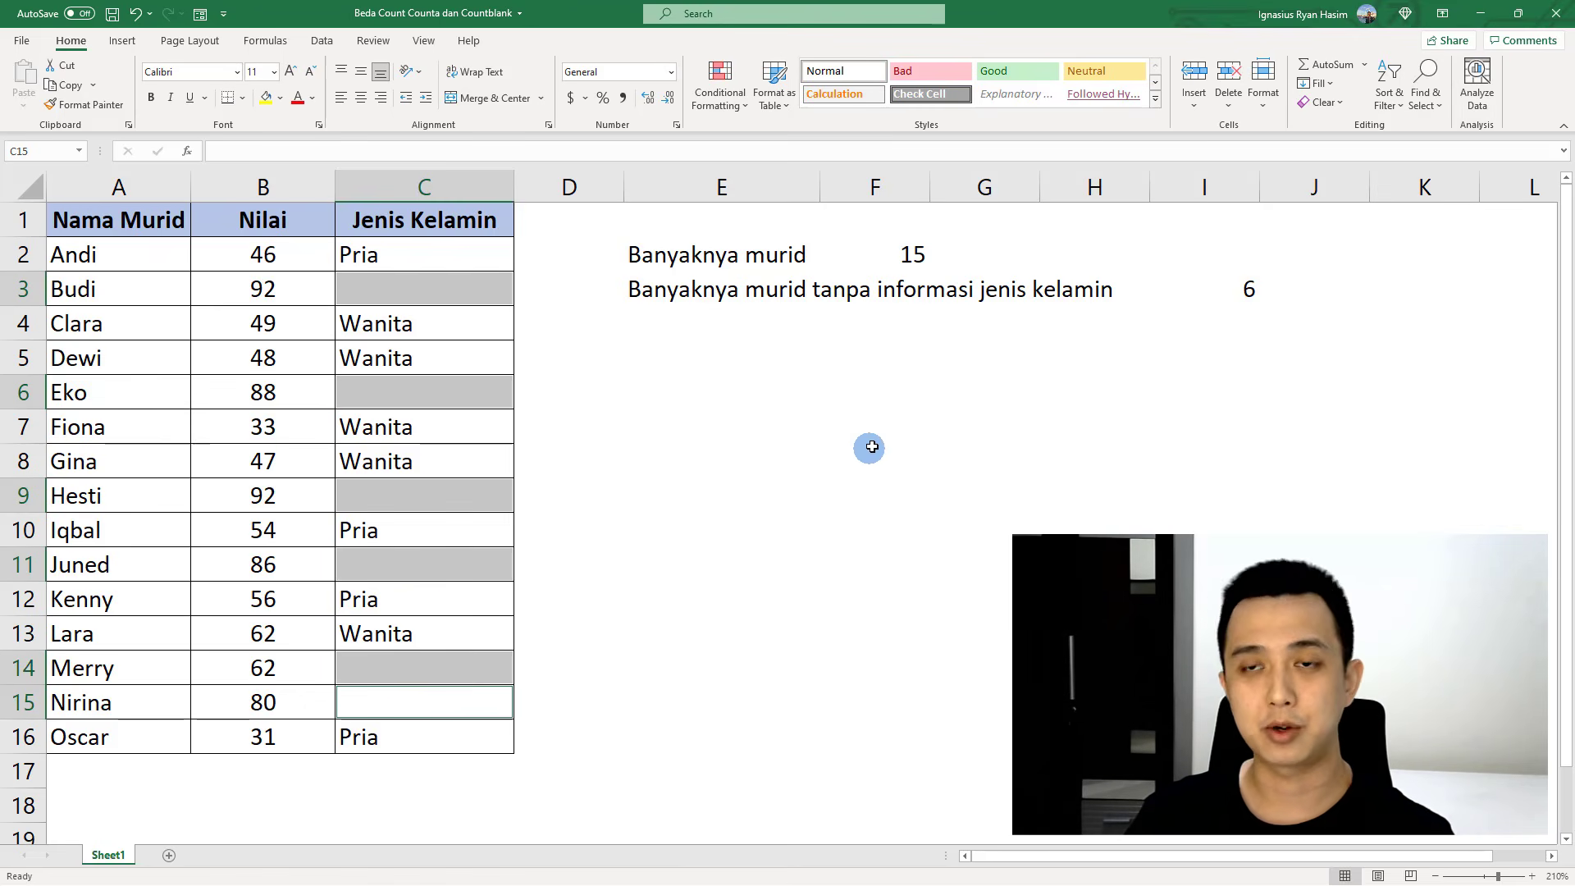
left_click(1188, 300)
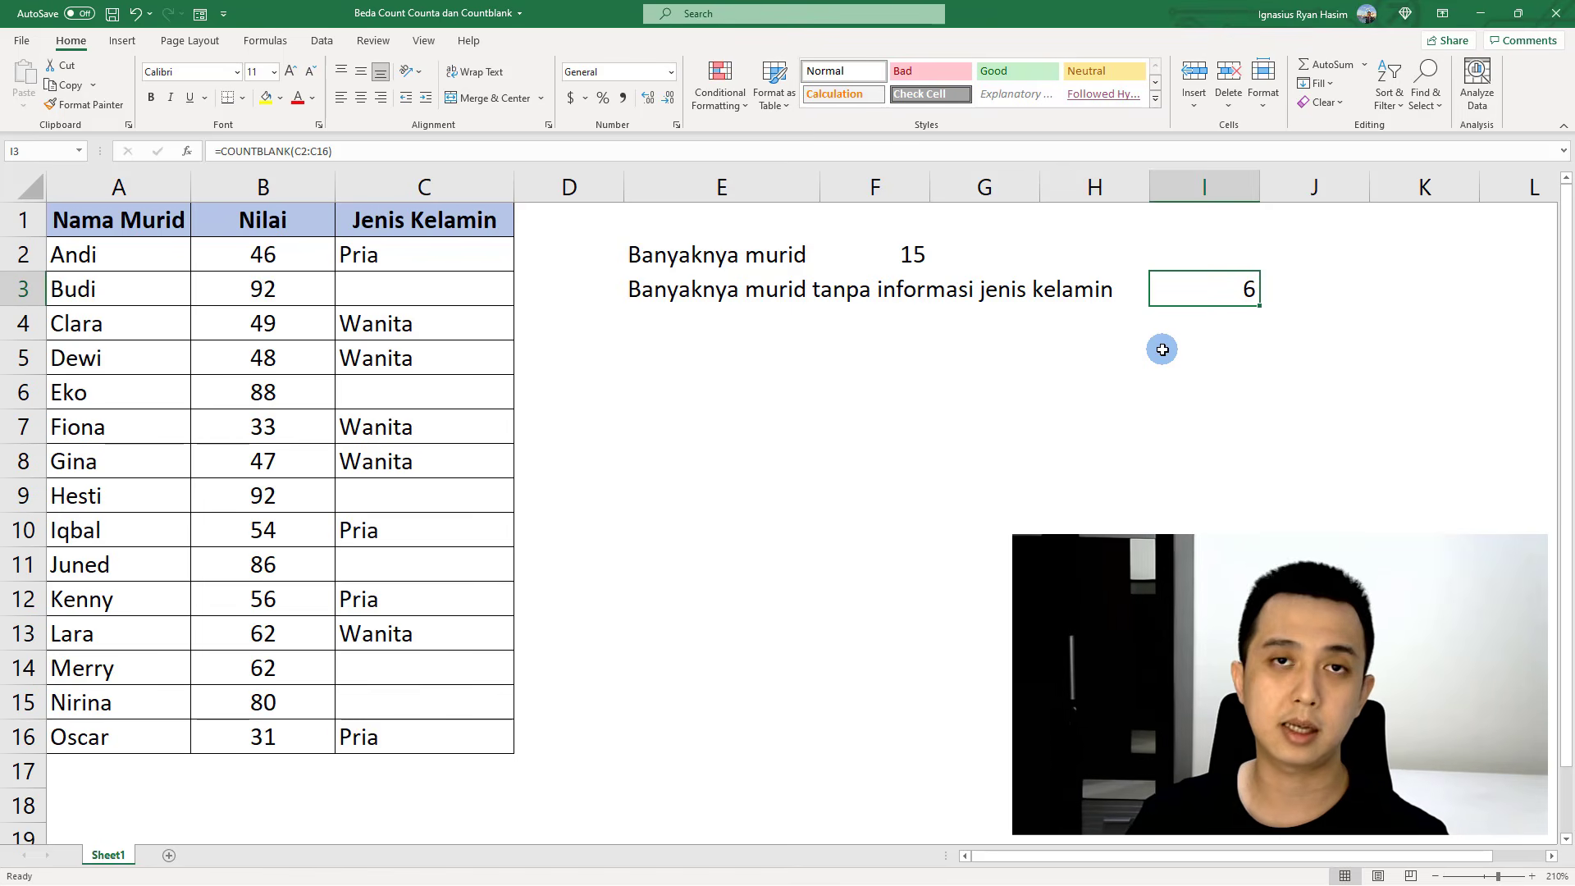